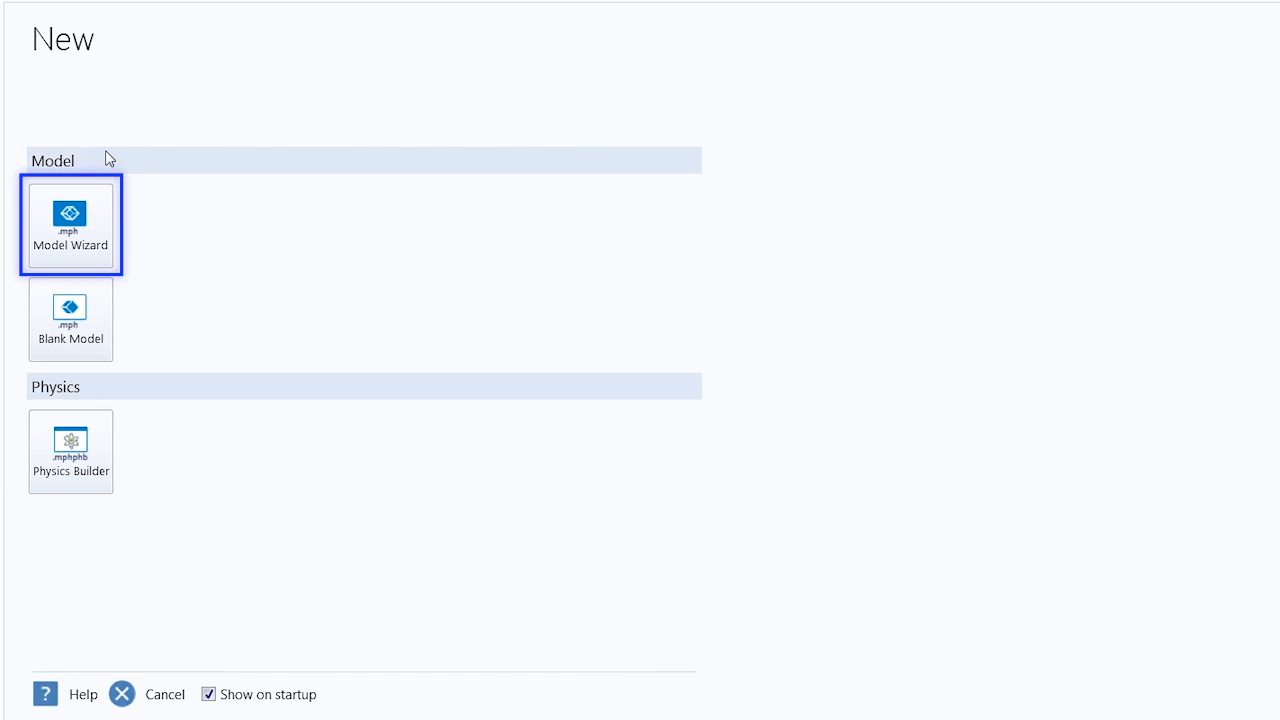
# Start a 3D model with the Model Wizard and add the Electric Currents (ec) physics from AC/DC
pyautogui.click(91, 252)
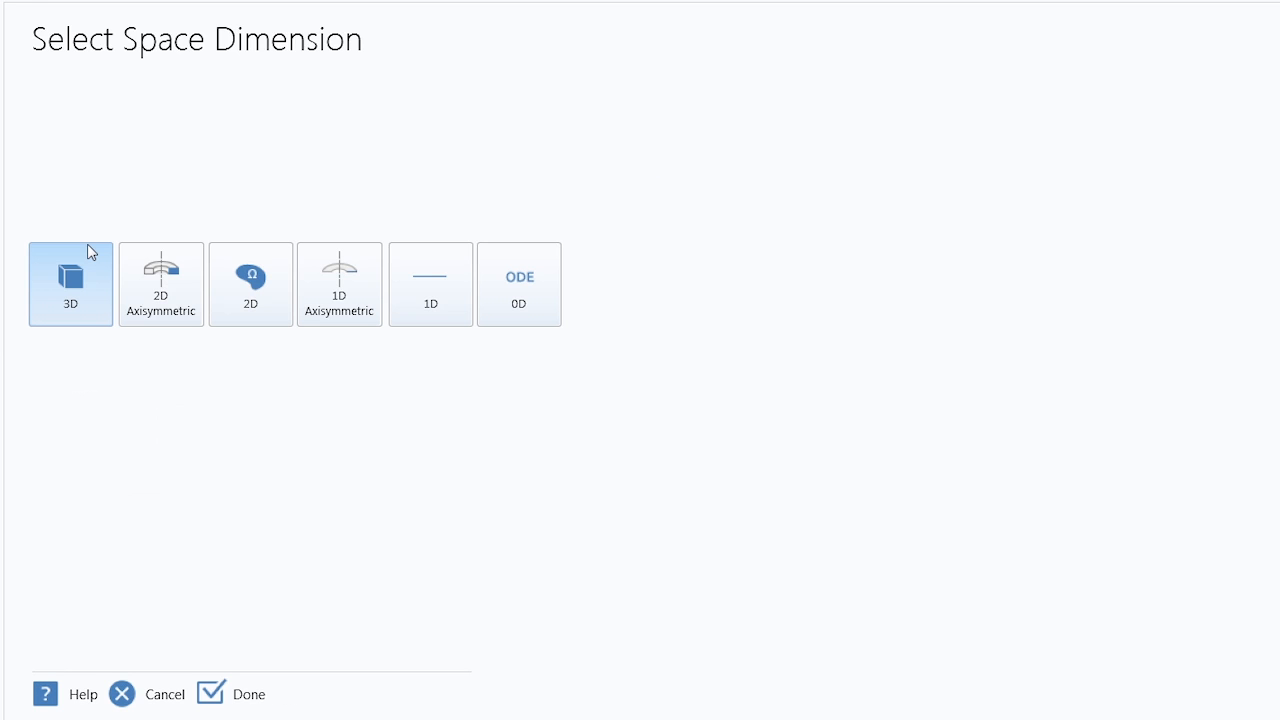
pyautogui.click(94, 298)
pyautogui.click(57, 148)
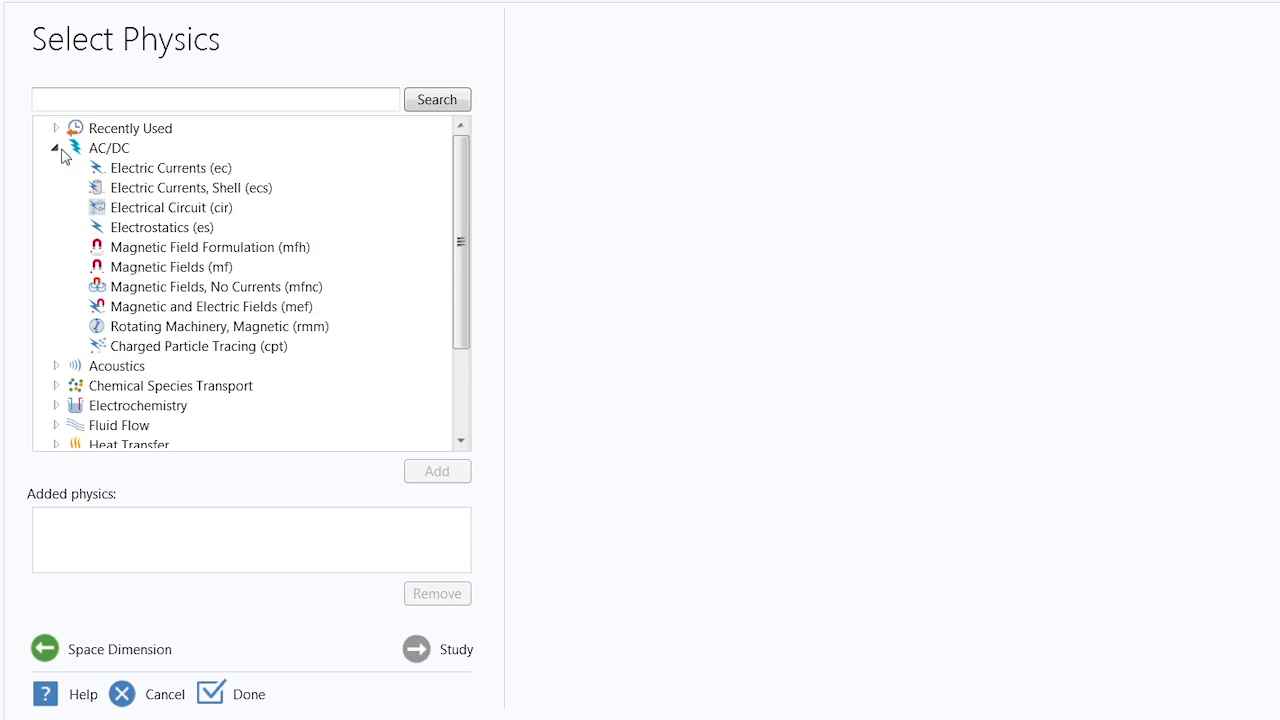
pyautogui.click(165, 168)
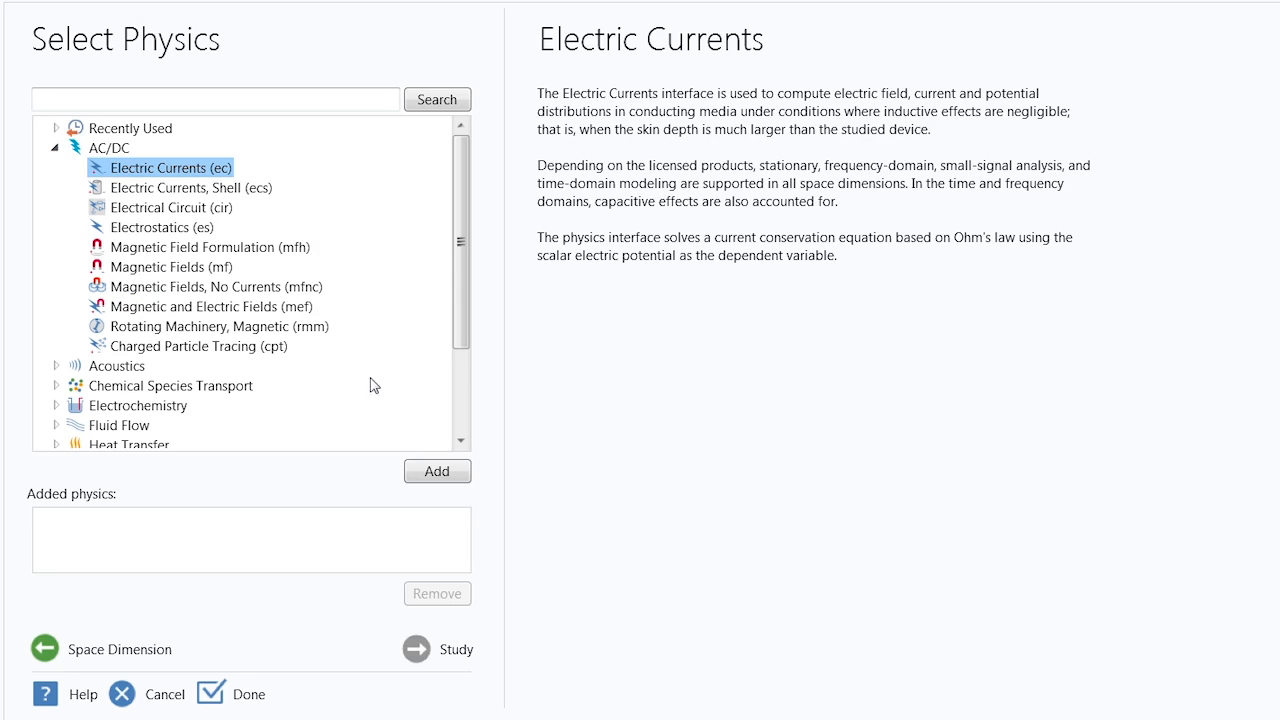
pyautogui.click(437, 474)
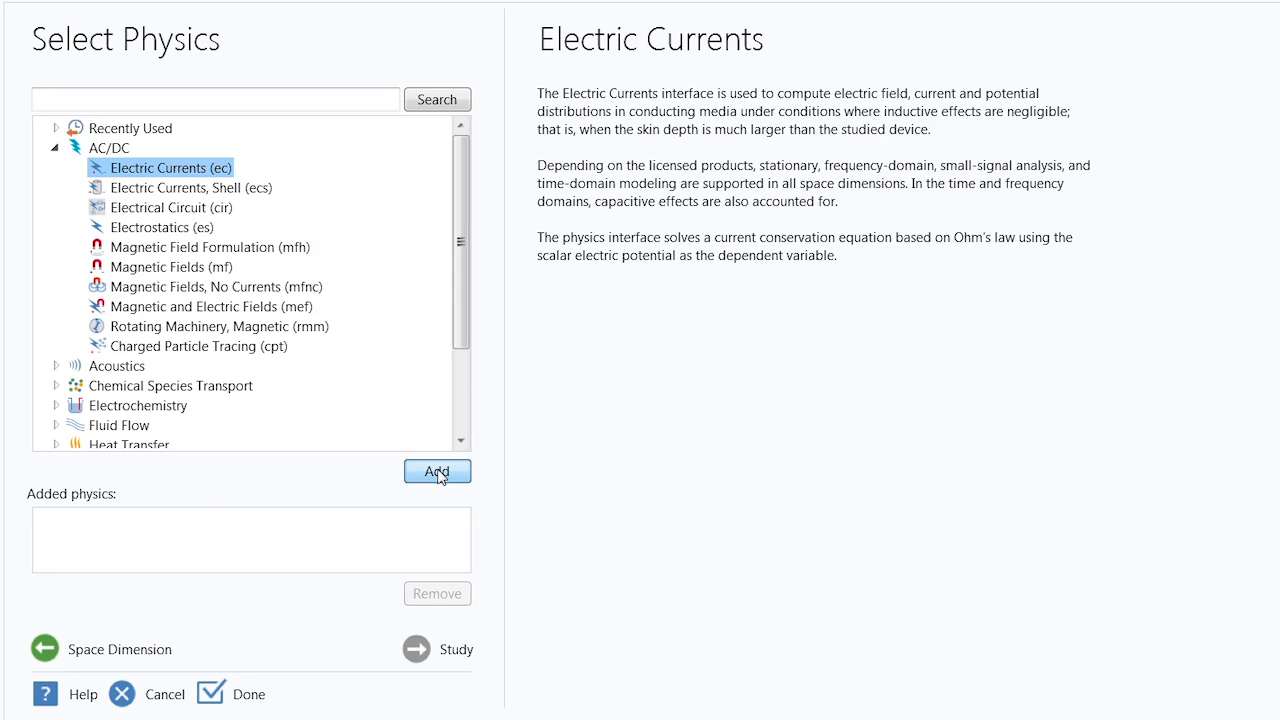
# Add the Heat Transfer in Solids (ht) physics from the Heat Transfer group to the model
pyautogui.click(56, 148)
pyautogui.click(55, 247)
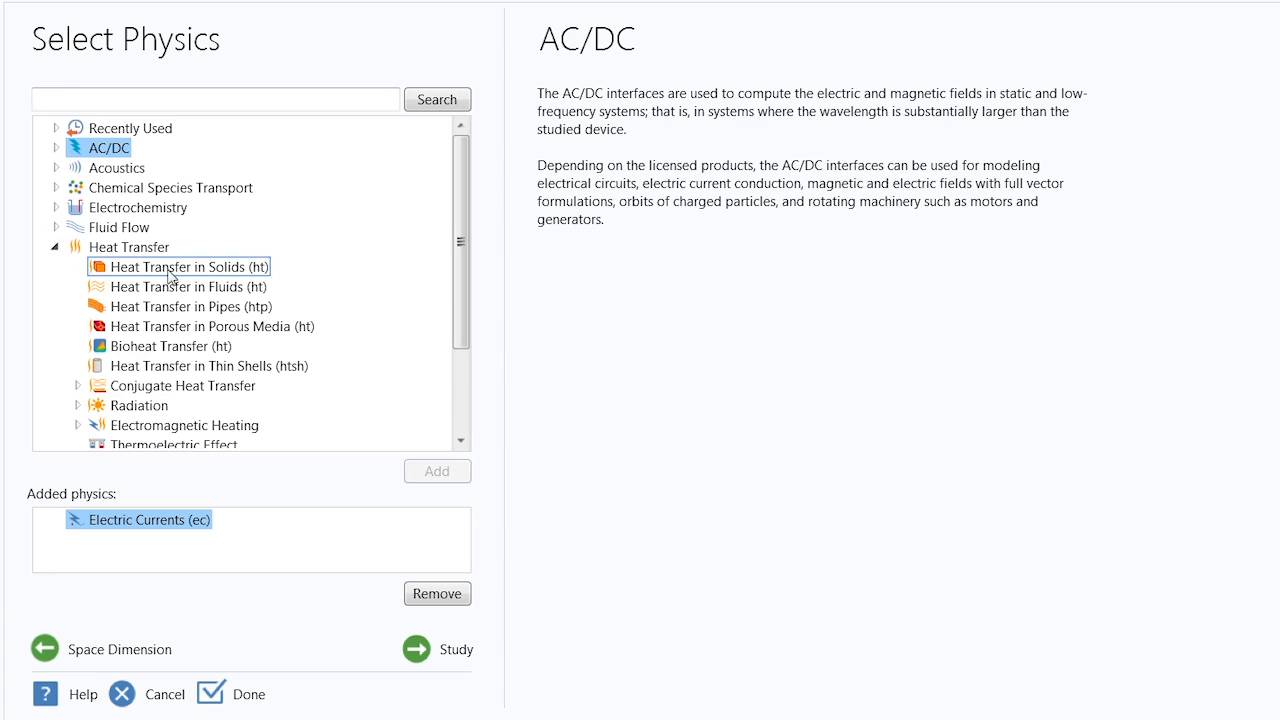
pyautogui.click(178, 268)
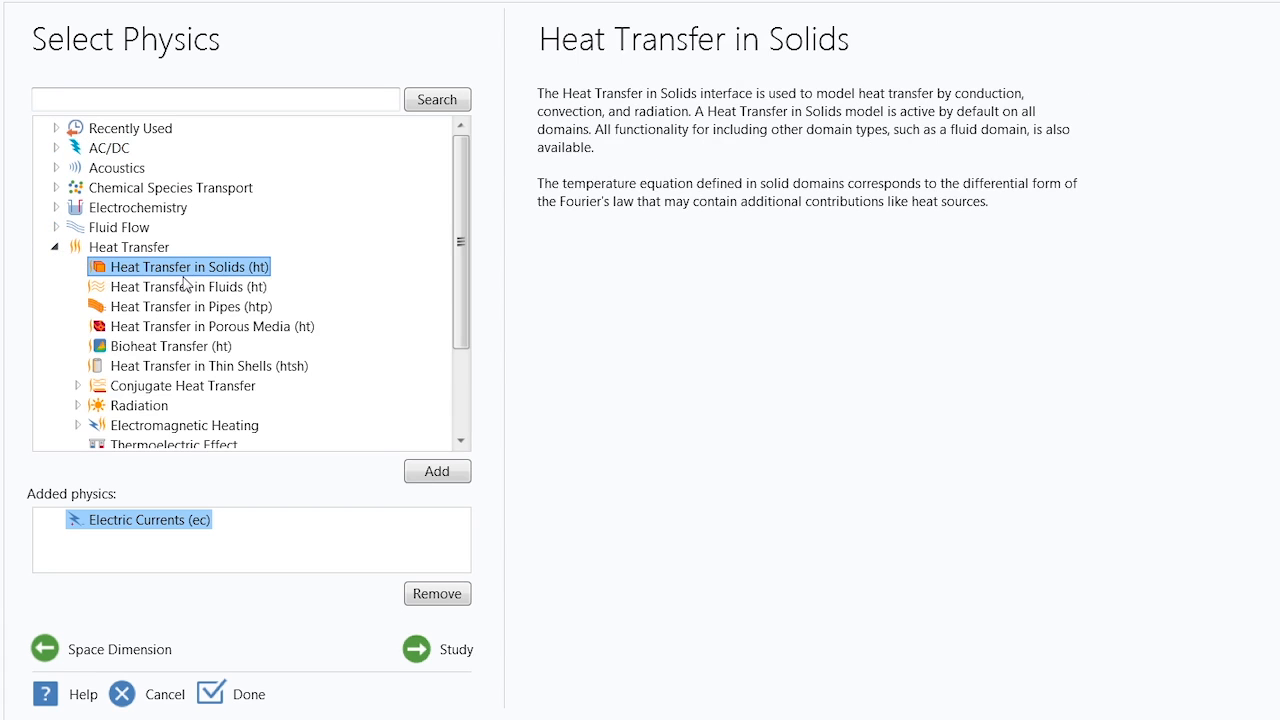
pyautogui.click(436, 474)
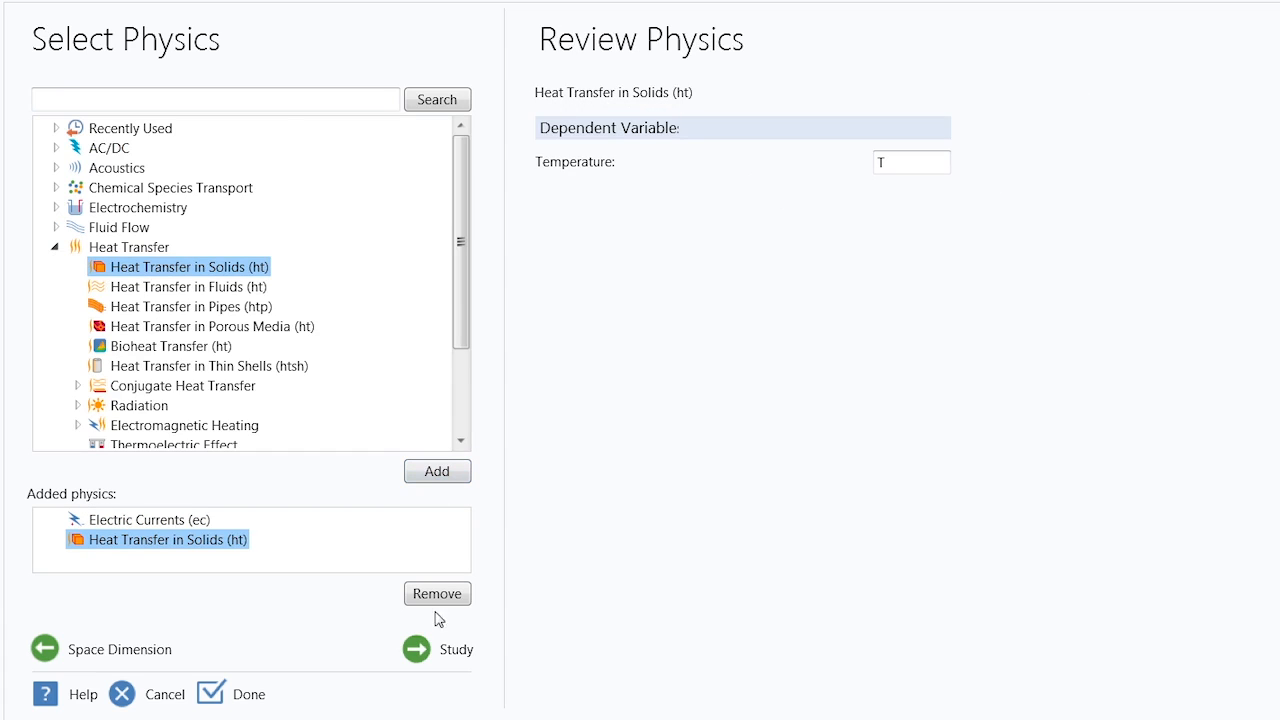
# Choose a Stationary study for the selected physics and finish the model setup
pyautogui.click(436, 662)
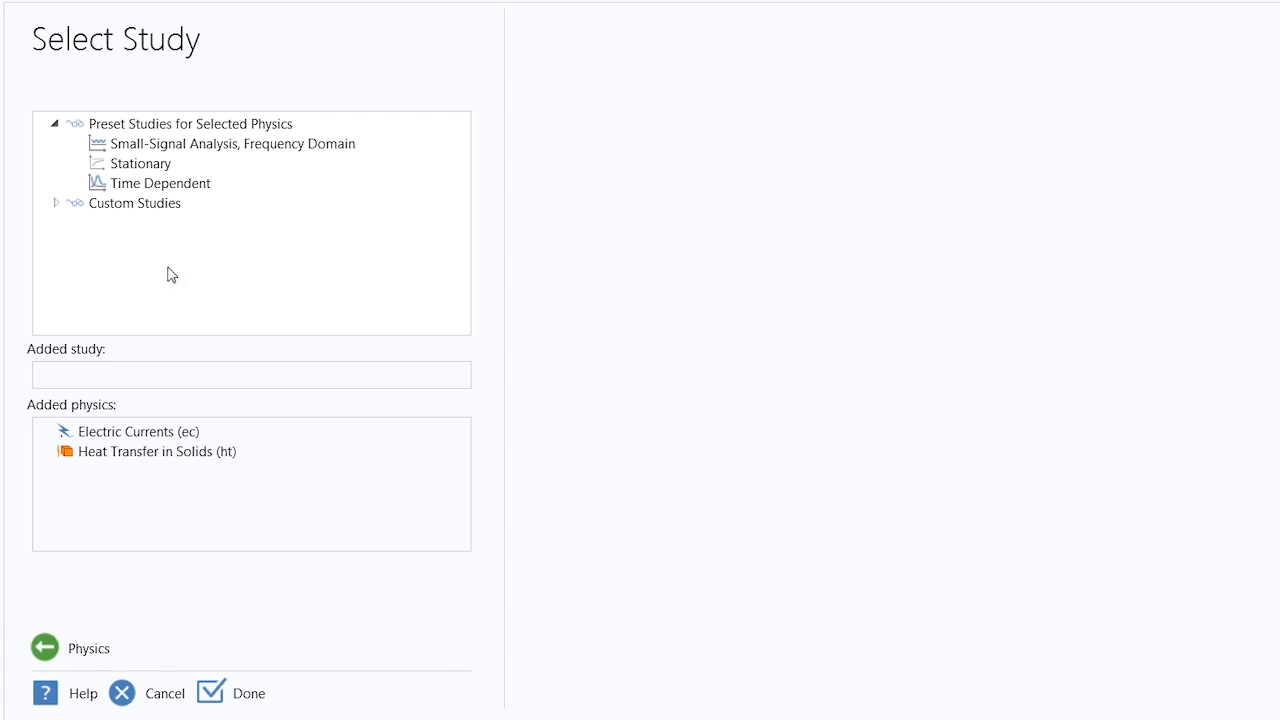
pyautogui.click(129, 172)
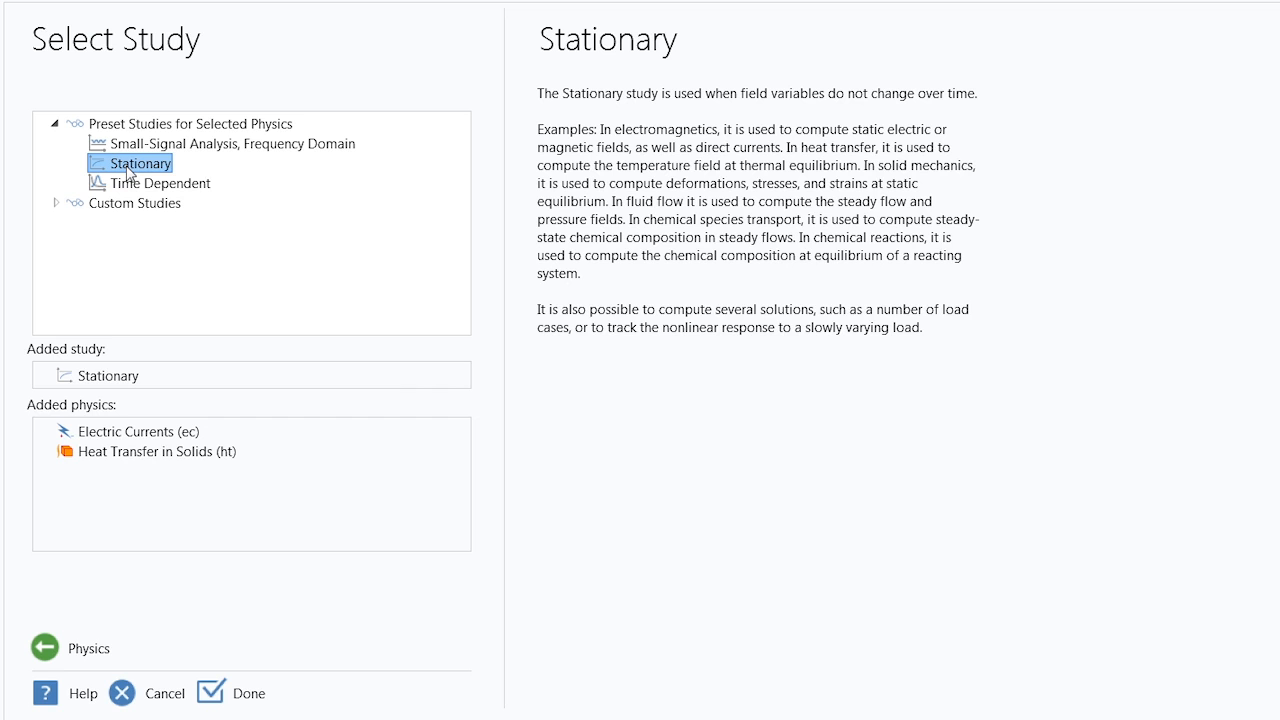
pyautogui.click(242, 689)
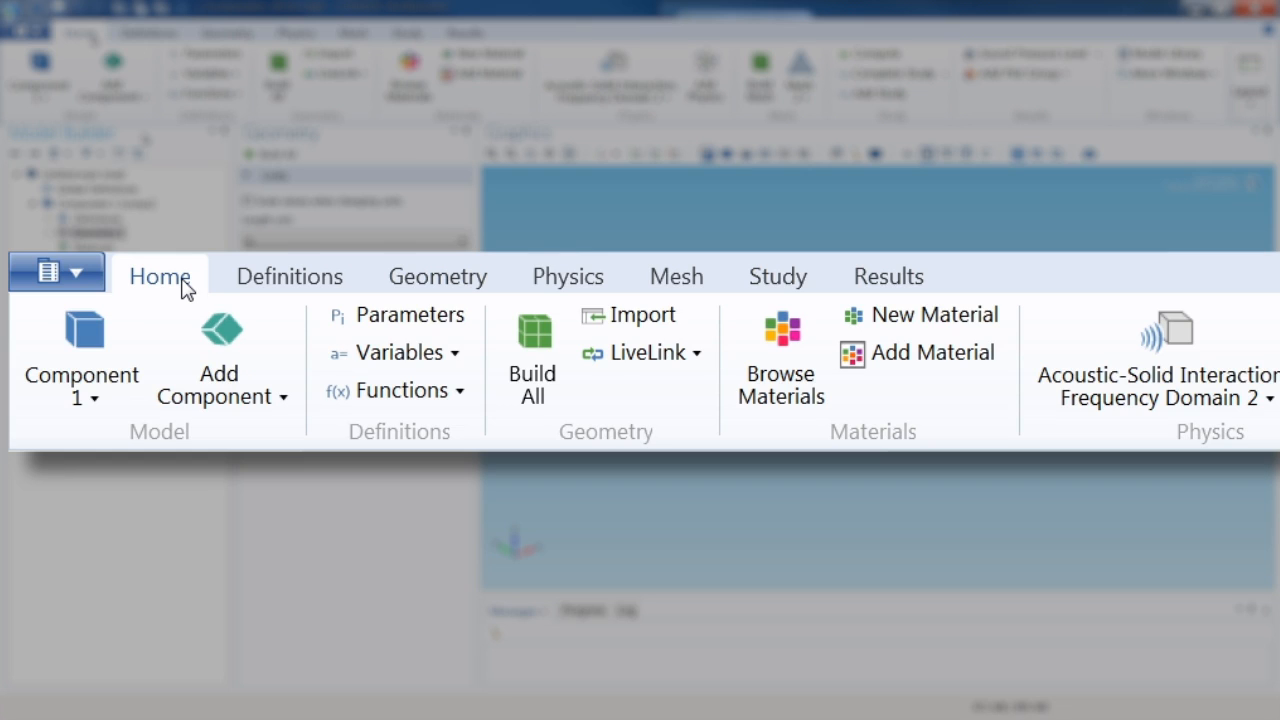
# Review the available commands for definitions, geometry, physics, mesh, study and results
pyautogui.click(280, 287)
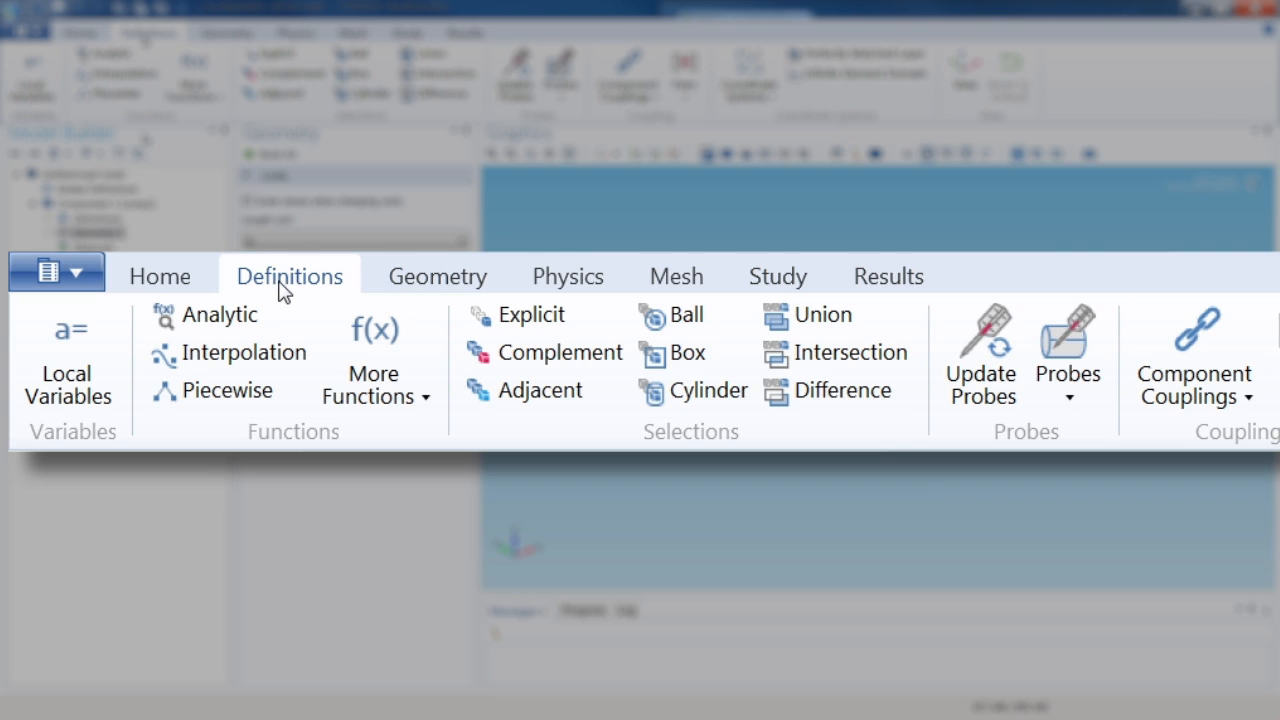
pyautogui.click(440, 290)
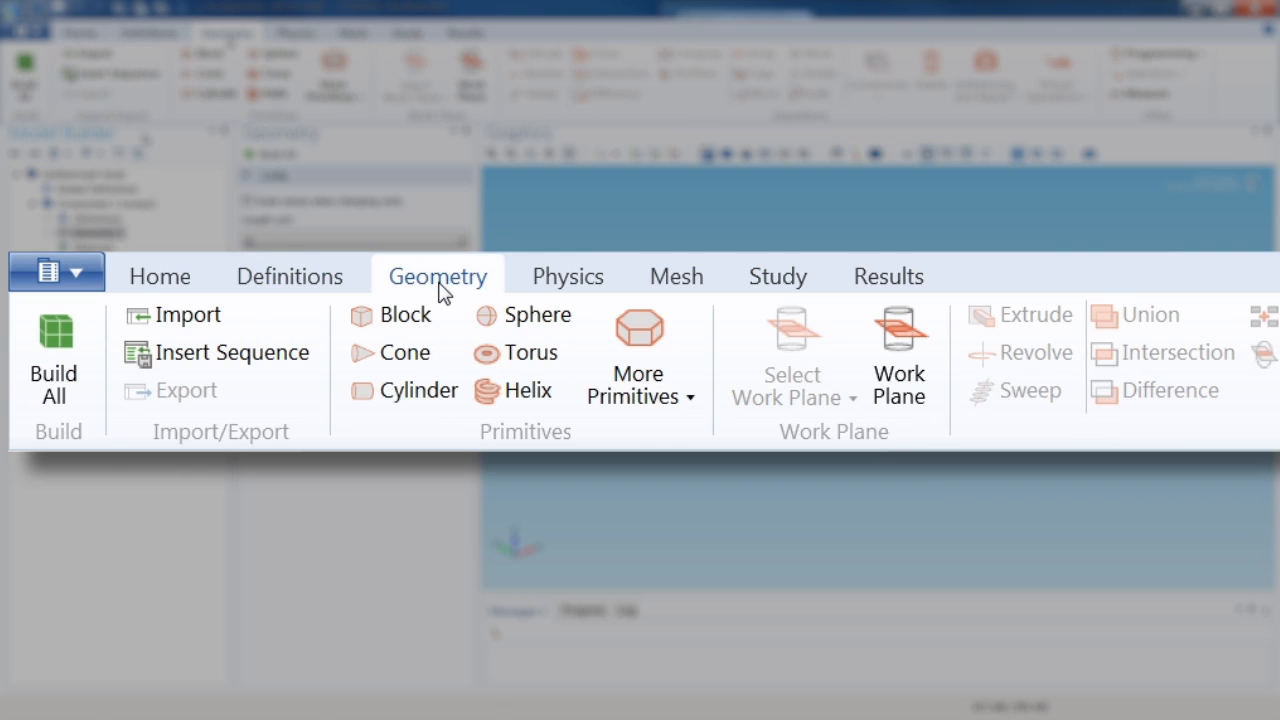
pyautogui.click(576, 288)
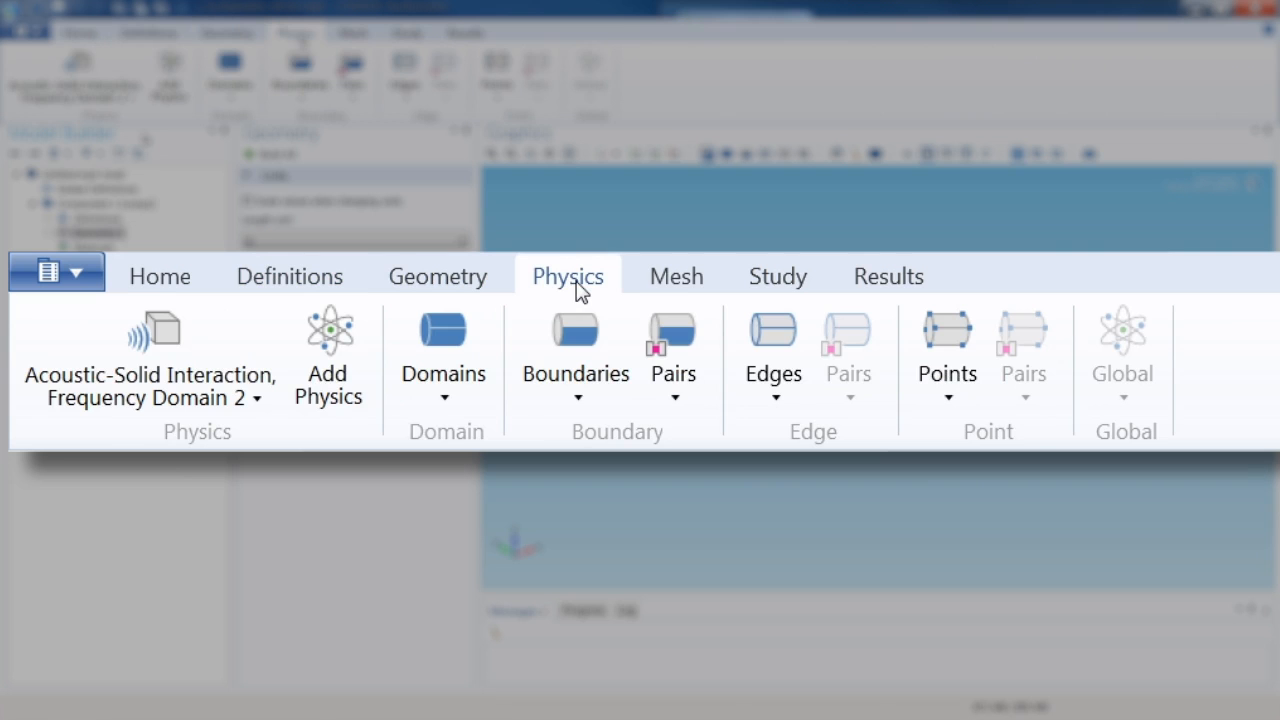
pyautogui.click(677, 285)
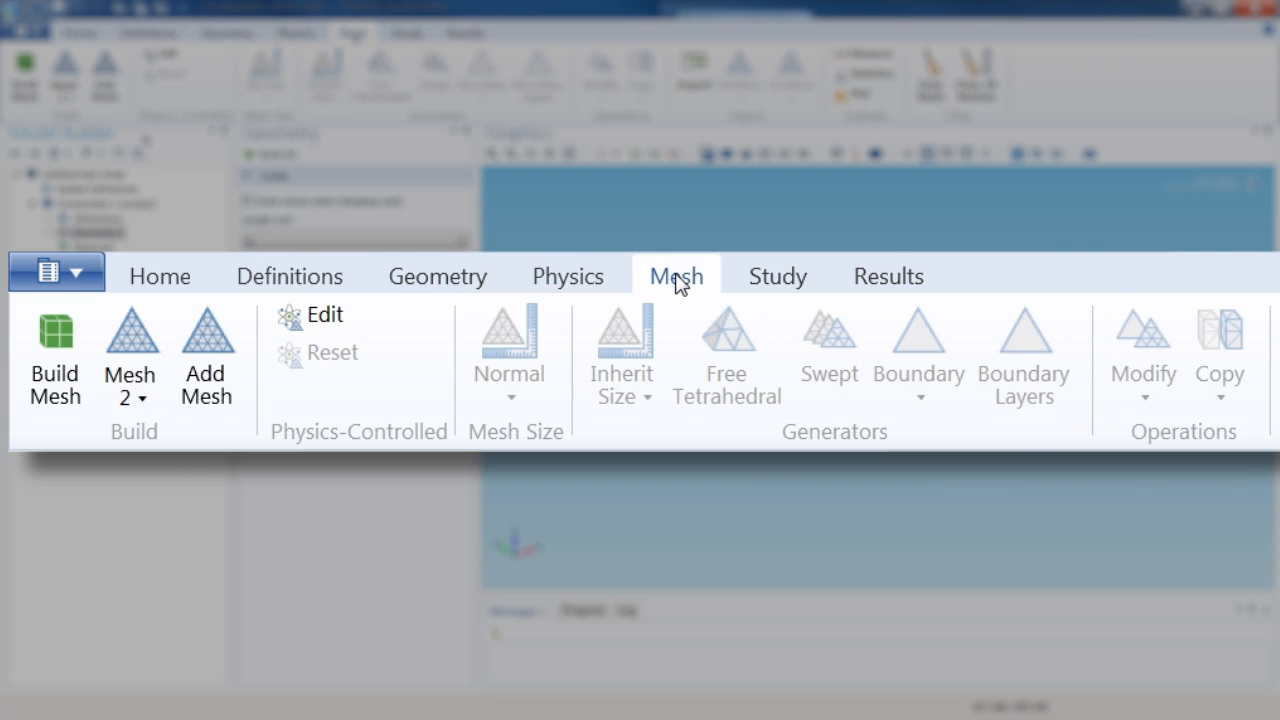
pyautogui.click(799, 278)
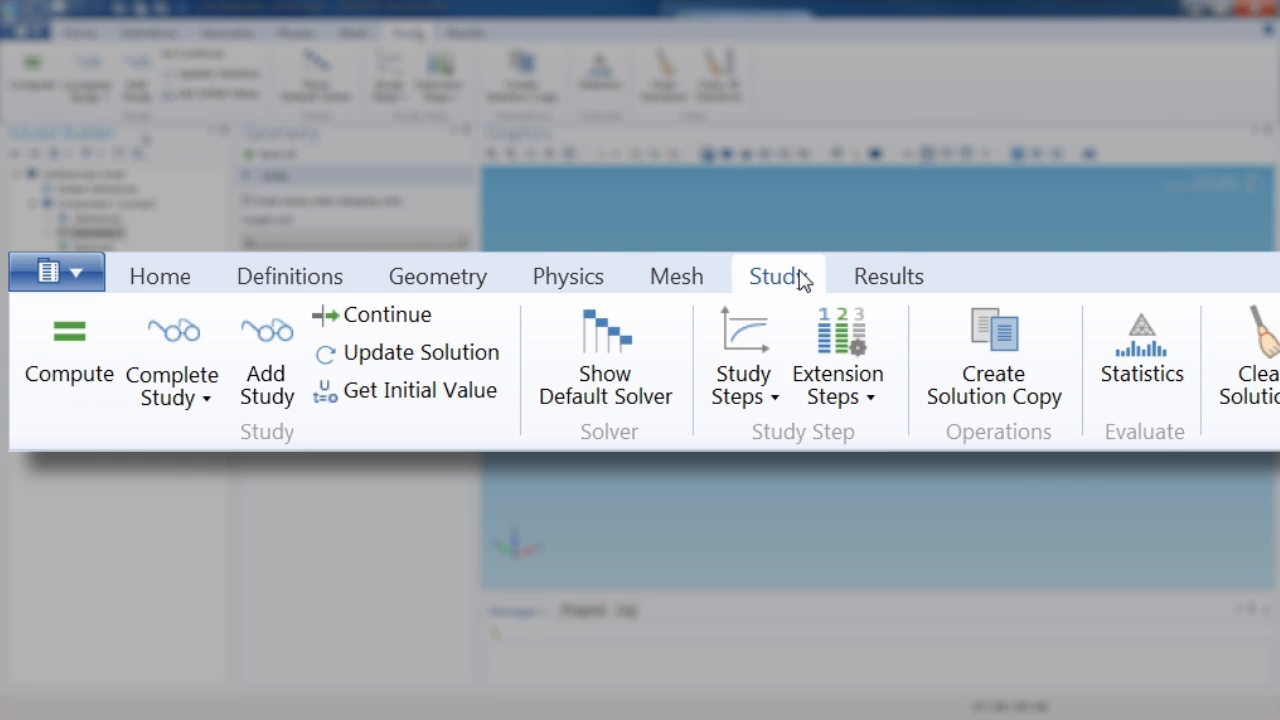
pyautogui.click(910, 282)
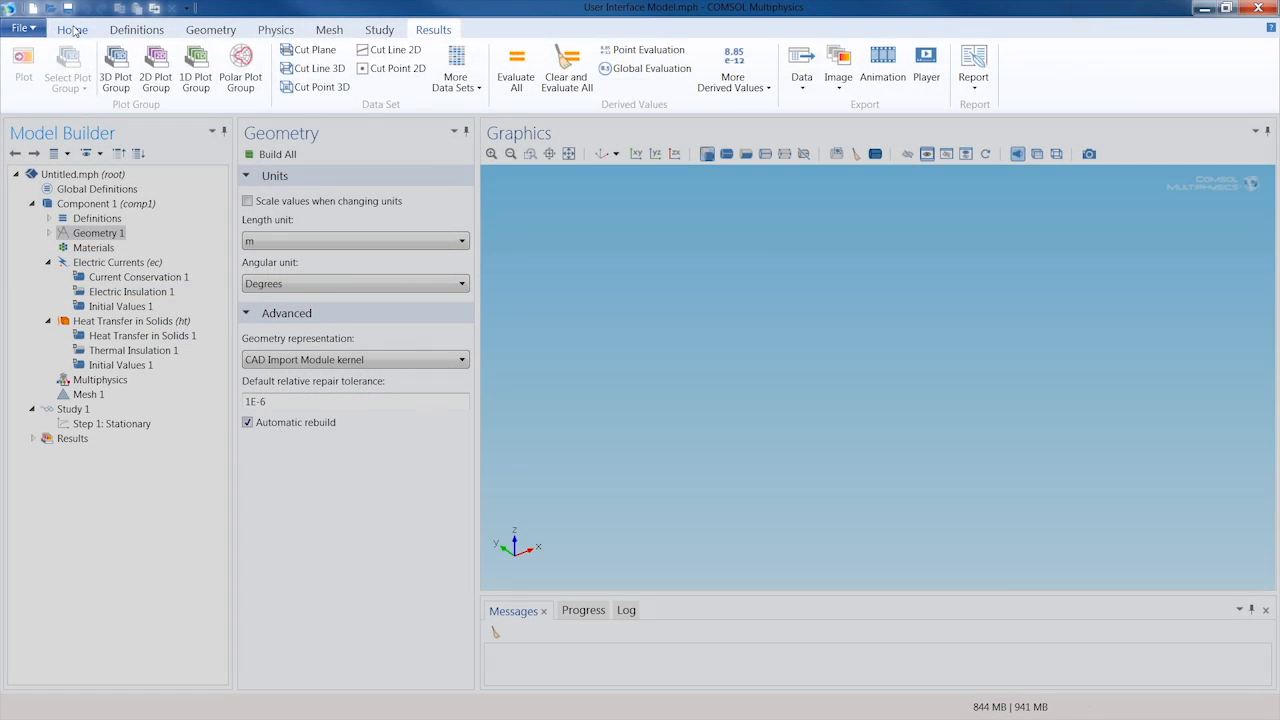
pyautogui.click(72, 30)
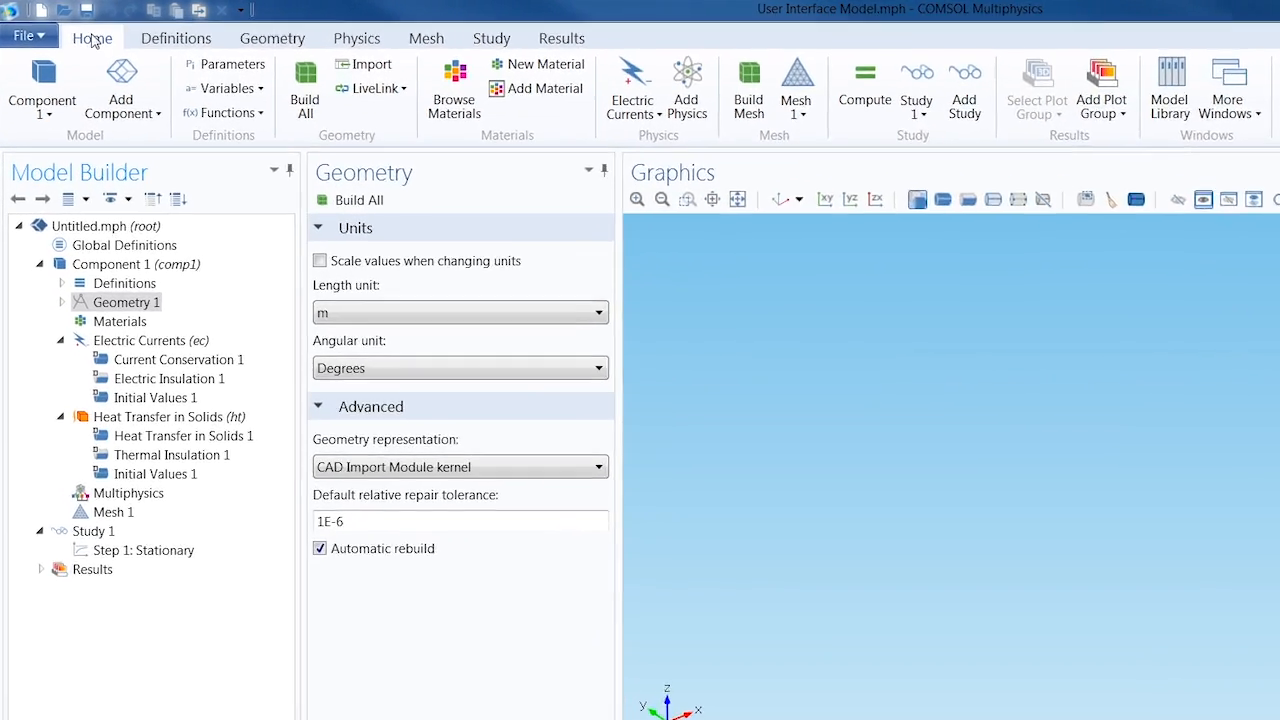
# Add a global parameter named Vtot with the expression 20[mV]
pyautogui.click(243, 78)
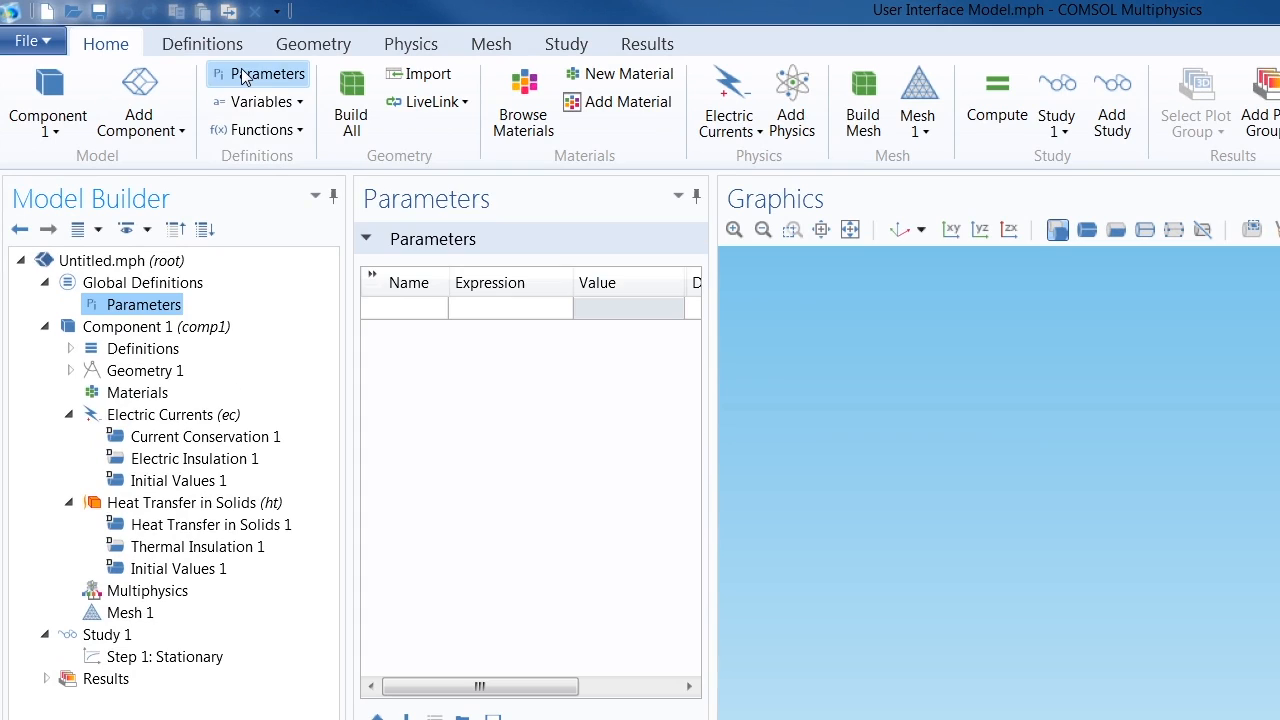
pyautogui.click(400, 308)
pyautogui.write('Vtot')
pyautogui.press('Tab')
pyautogui.write('20[mV]')
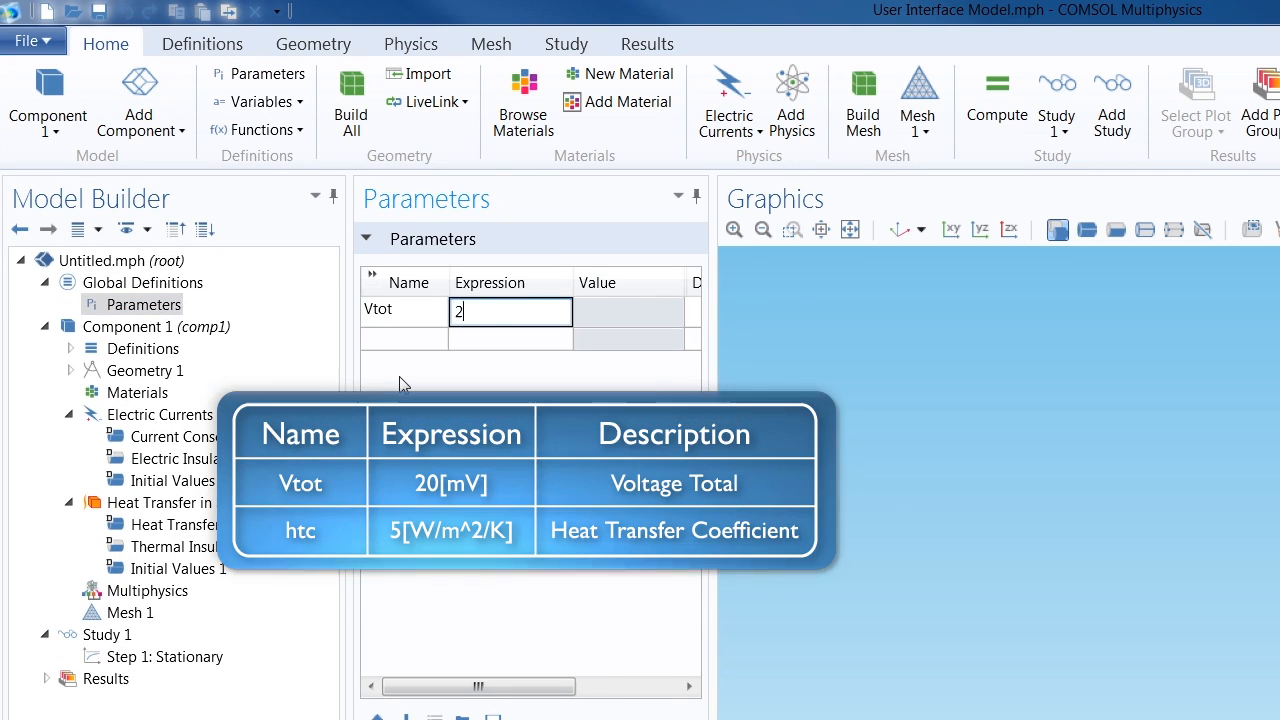
pyautogui.press('Tab')
pyautogui.press('Tab')
# Add a second global parameter named htc with the expression 5[W/m^2/K]
pyautogui.write('htc')
pyautogui.press('Tab')
pyautogui.write('5[W/m^2/K]')
pyautogui.press('Return')
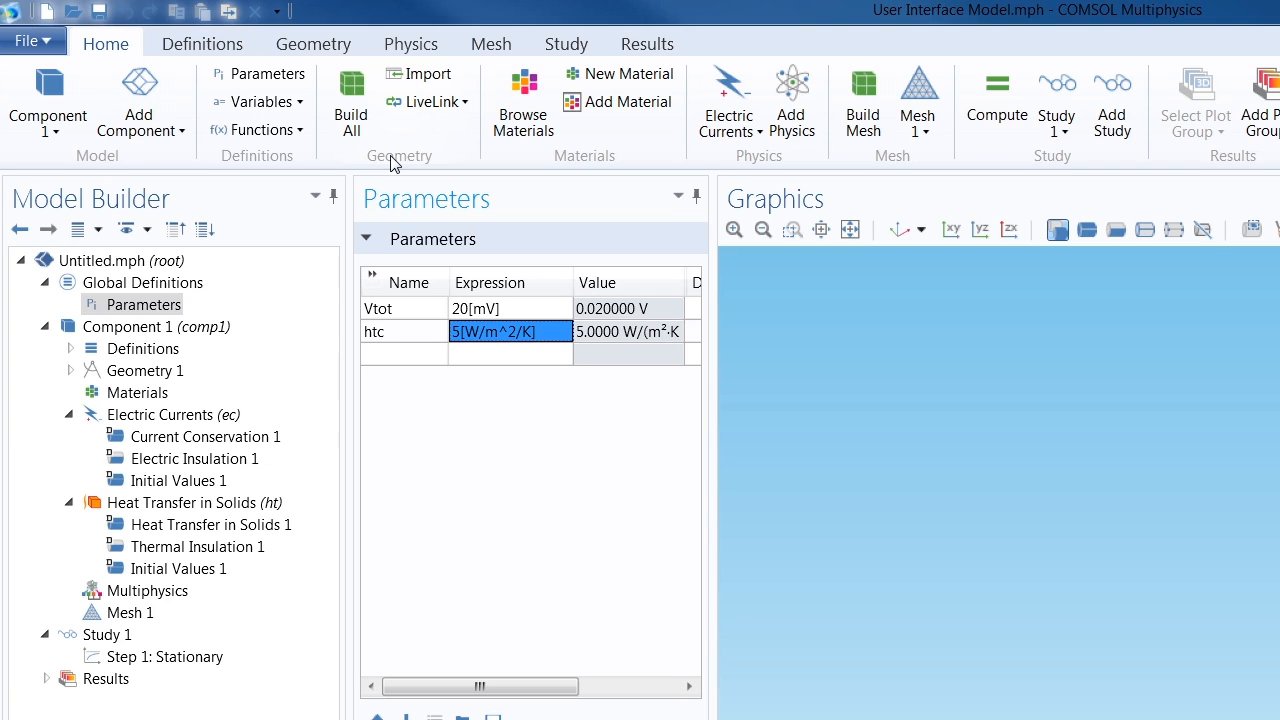
# Import the busbar geometry from the file busbar_geom.mphbin on the Desktop
pyautogui.click(412, 80)
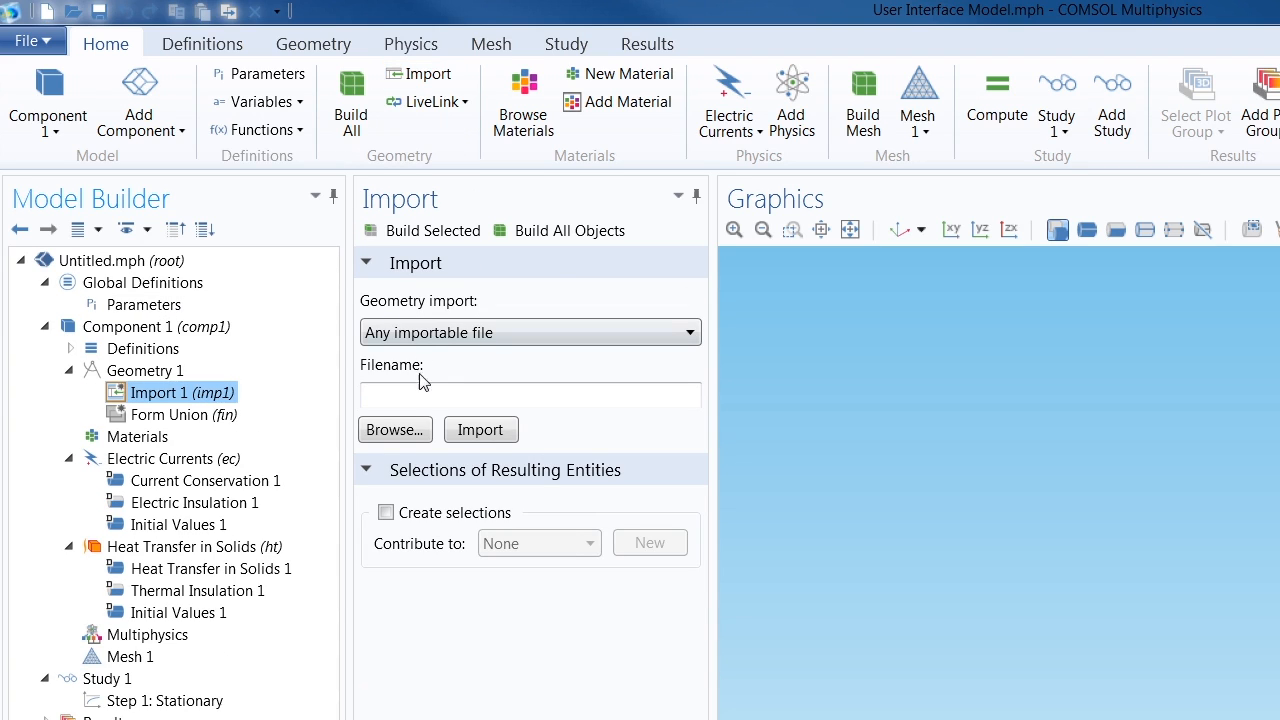
pyautogui.click(413, 430)
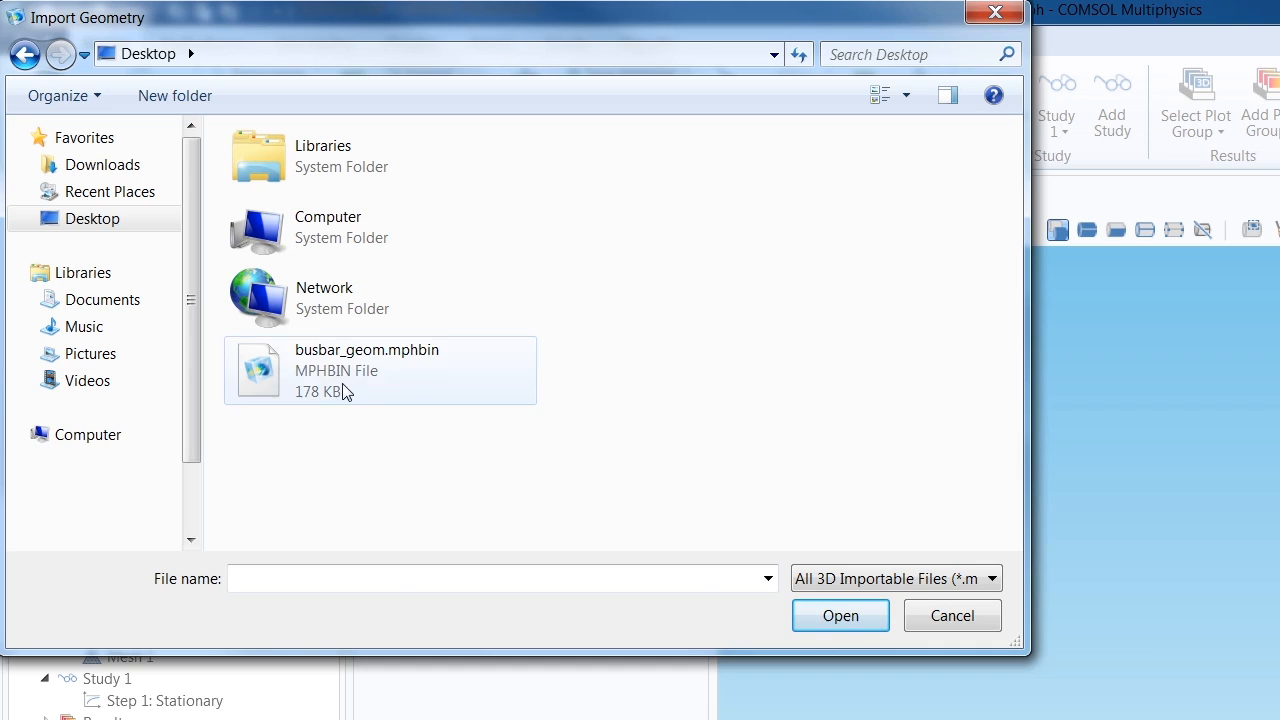
pyautogui.click(342, 388)
pyautogui.click(809, 620)
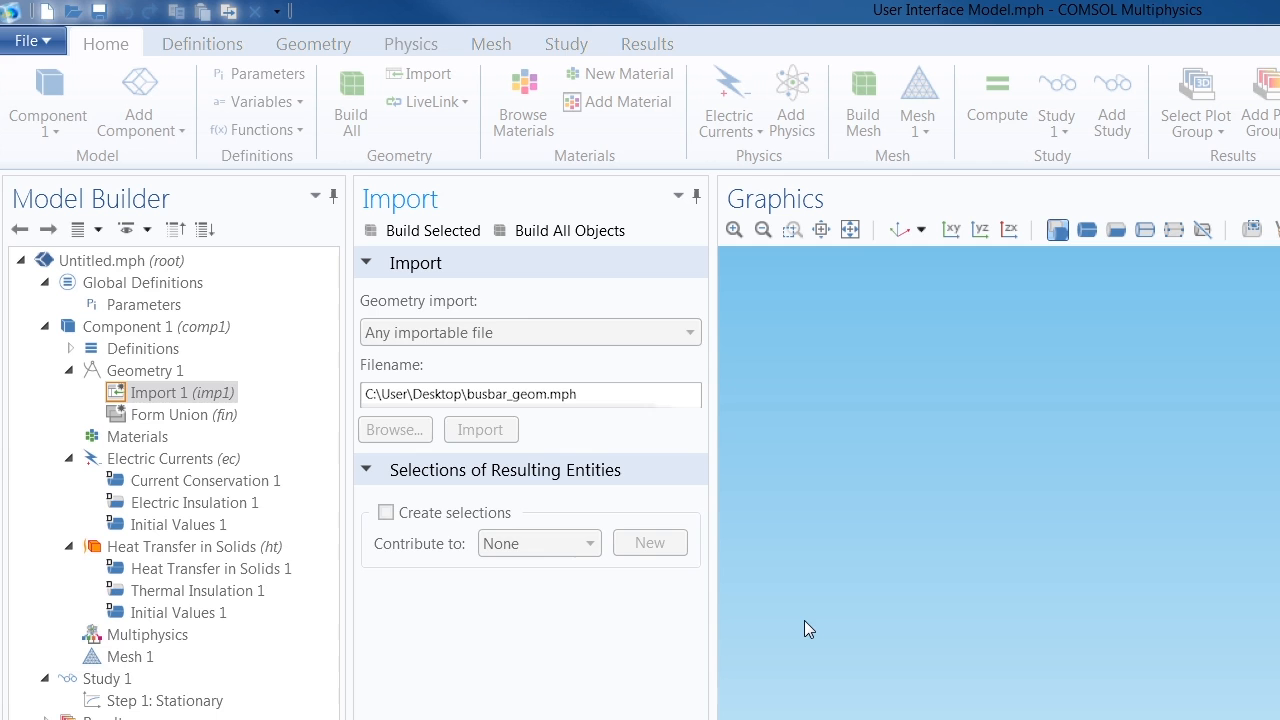
pyautogui.click(480, 429)
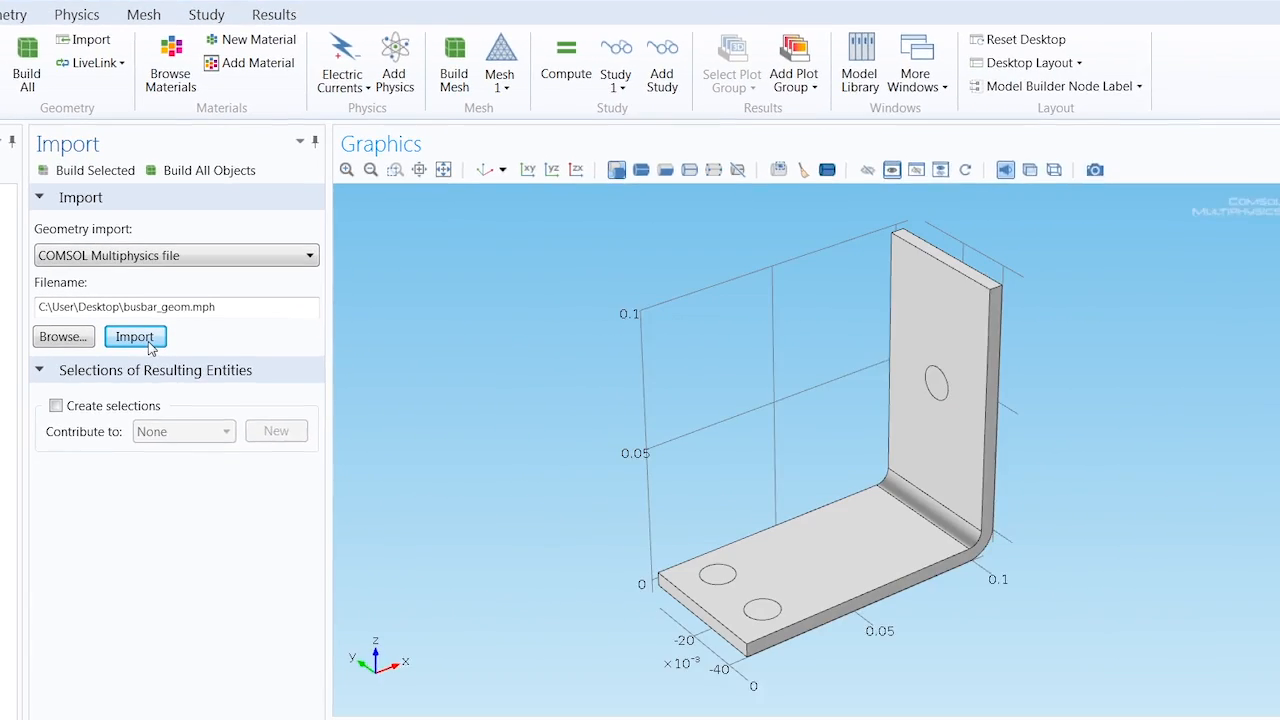
pyautogui.moveTo(774, 477); pyautogui.dragTo(769, 441)
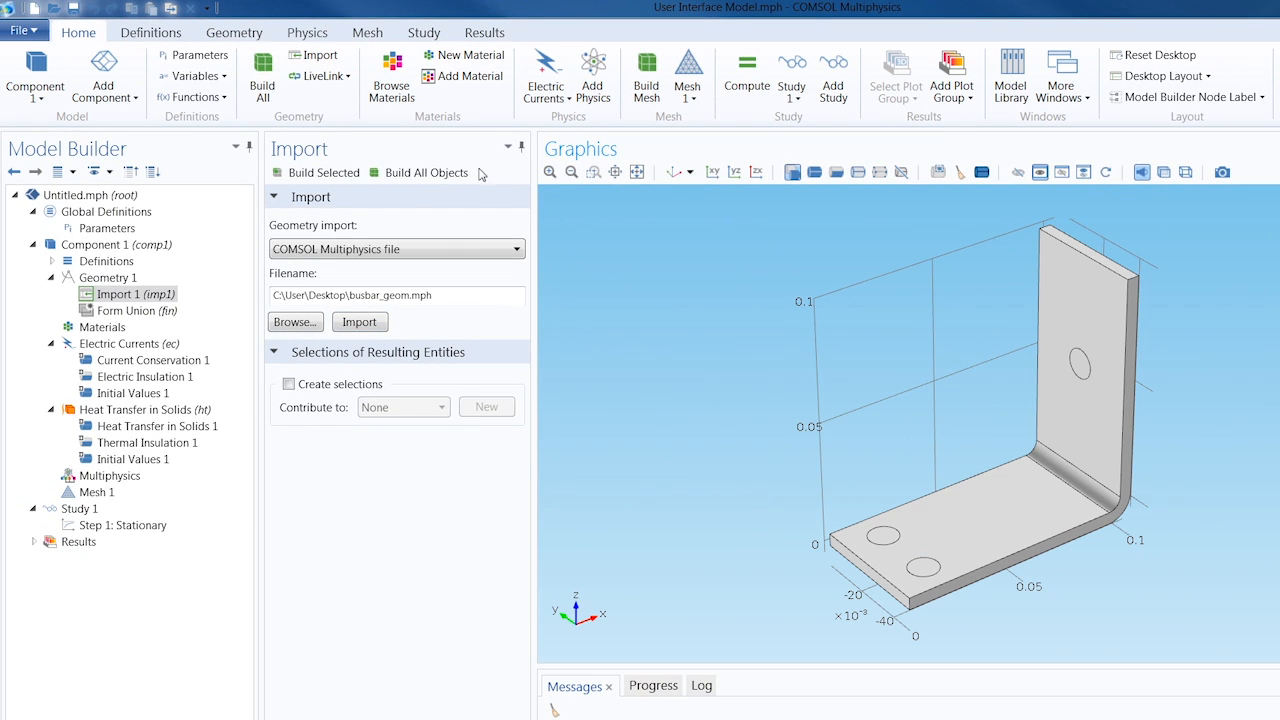
# Browse the built-in materials and add Copper to Component 1
pyautogui.click(235, 38)
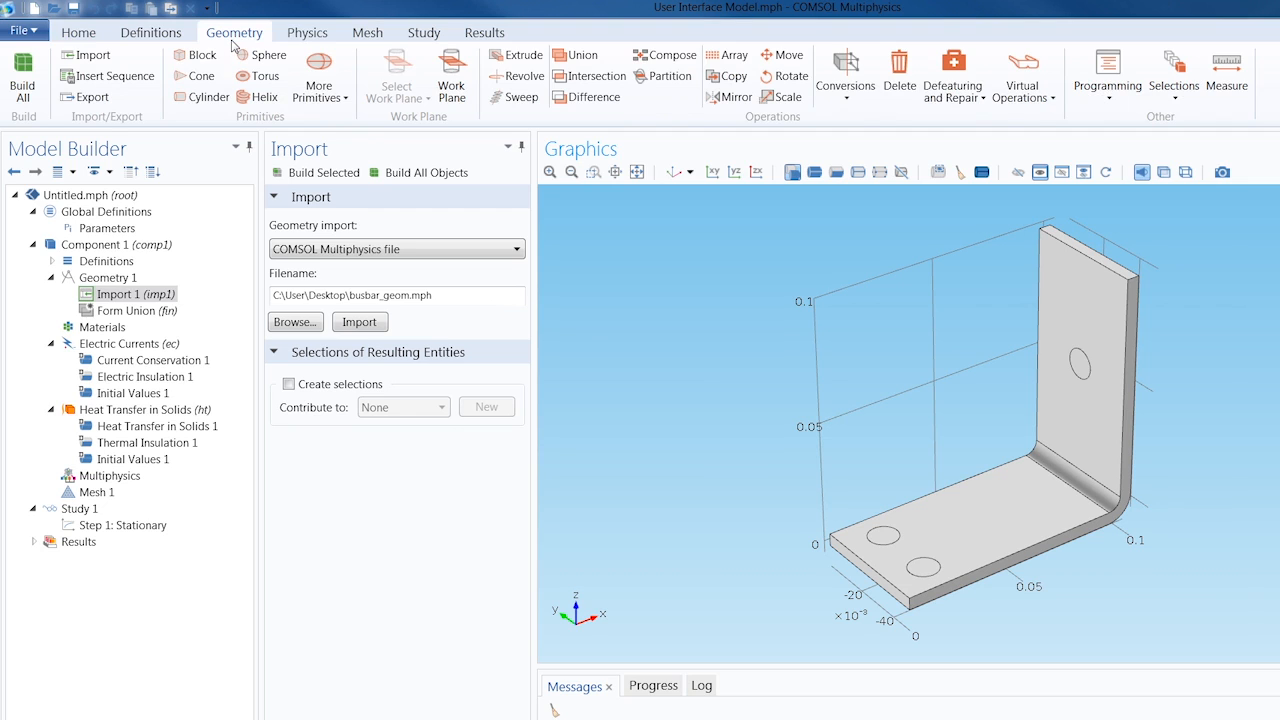
pyautogui.click(89, 36)
pyautogui.click(393, 77)
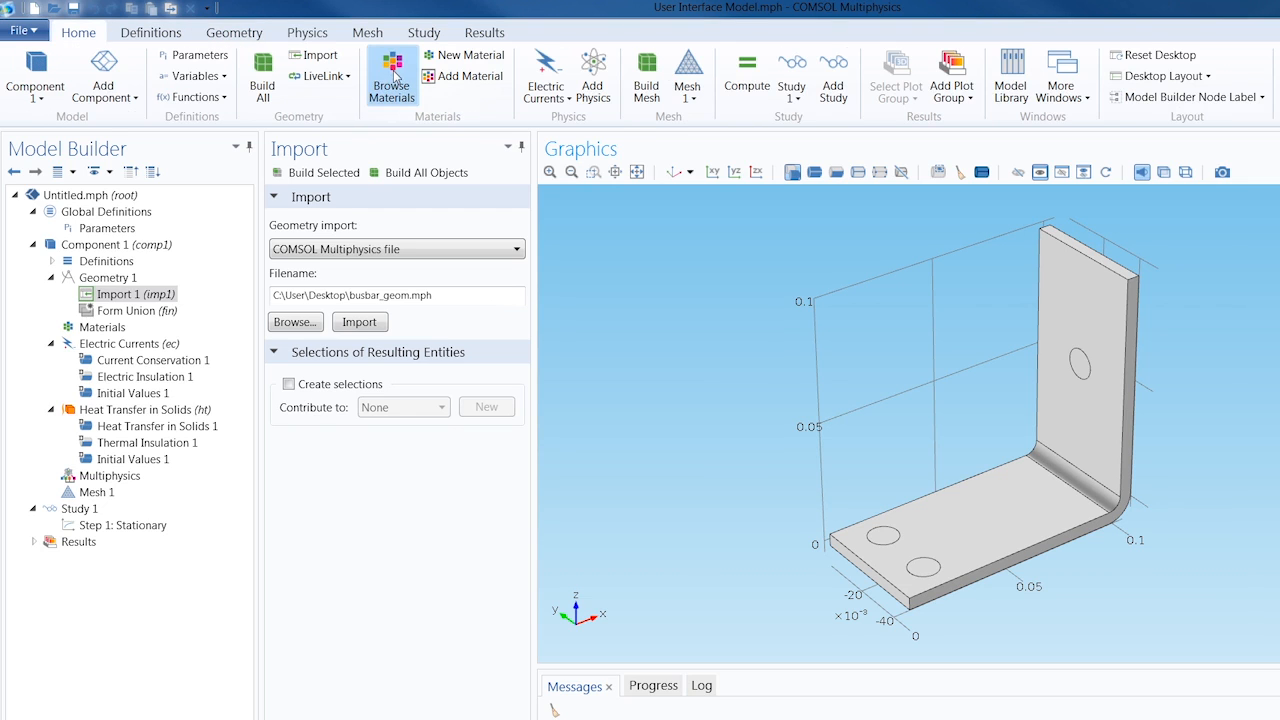
pyautogui.click(52, 179)
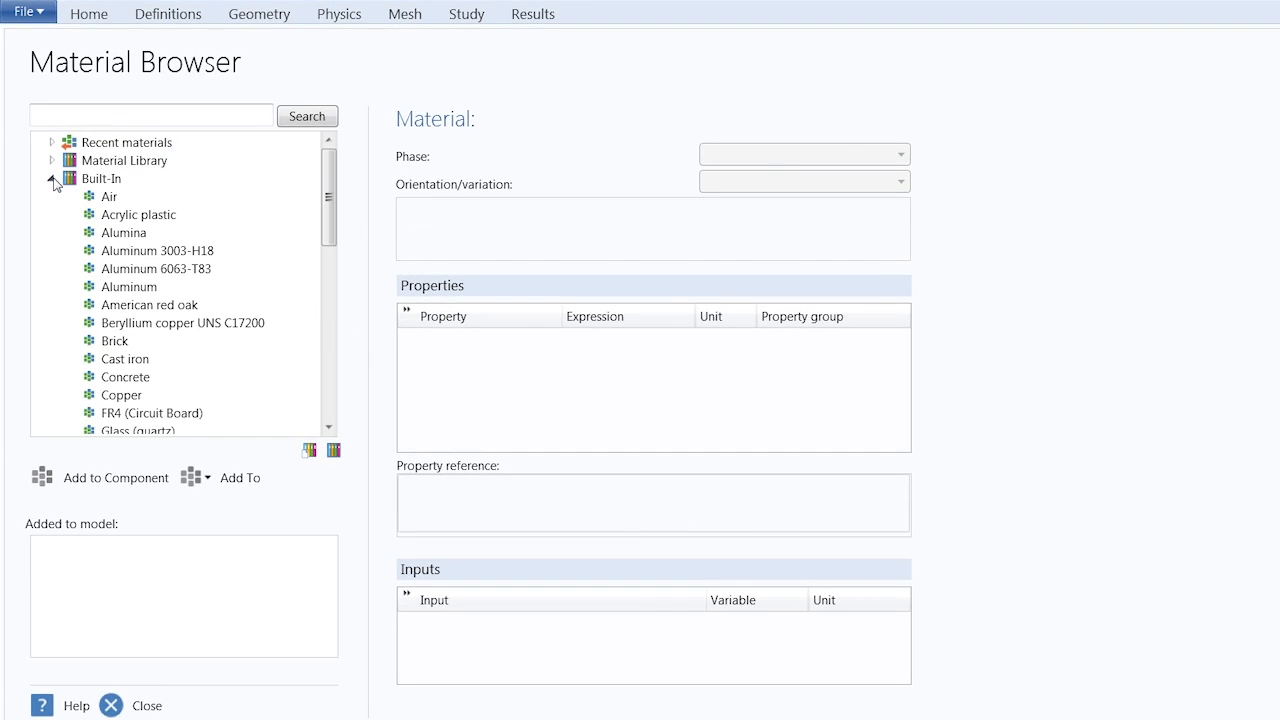
pyautogui.click(121, 395)
pyautogui.click(133, 476)
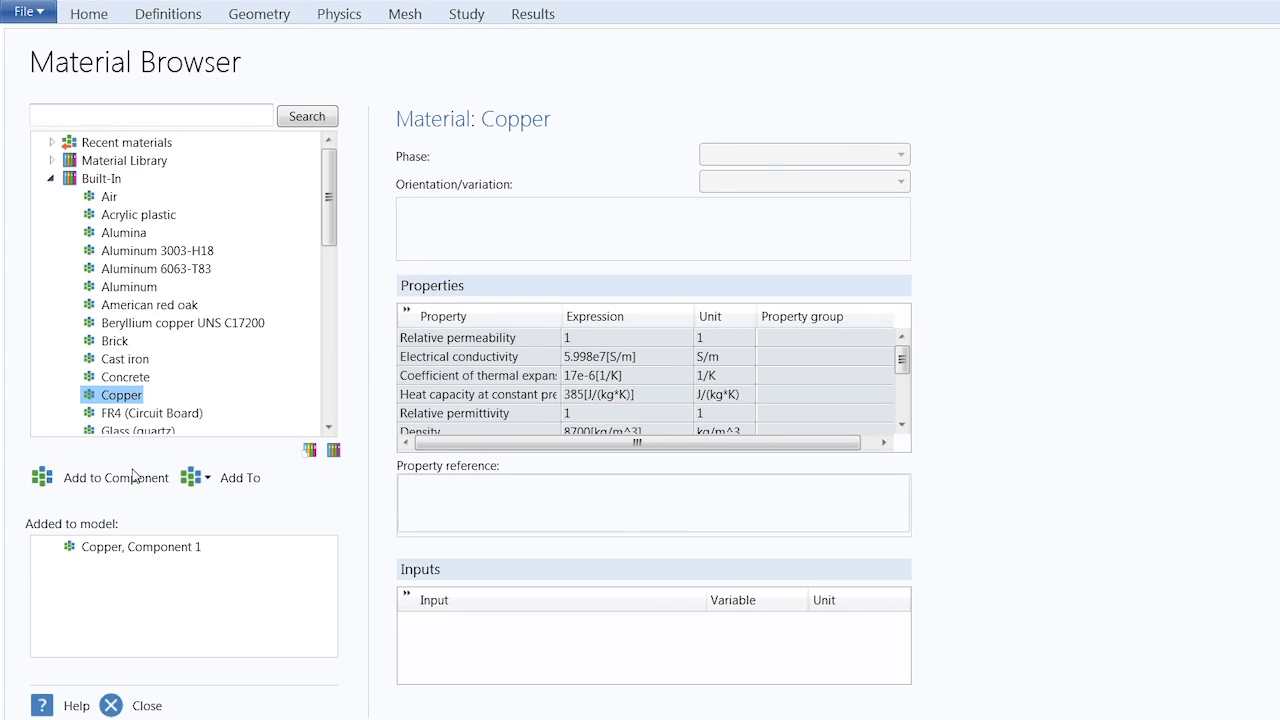
# Add the built-in material Titanium beta-21S to Component 1 and close the Material Browser
pyautogui.click(126, 377)
pyautogui.scroll(-6, 130, 385)
pyautogui.click(128, 384)
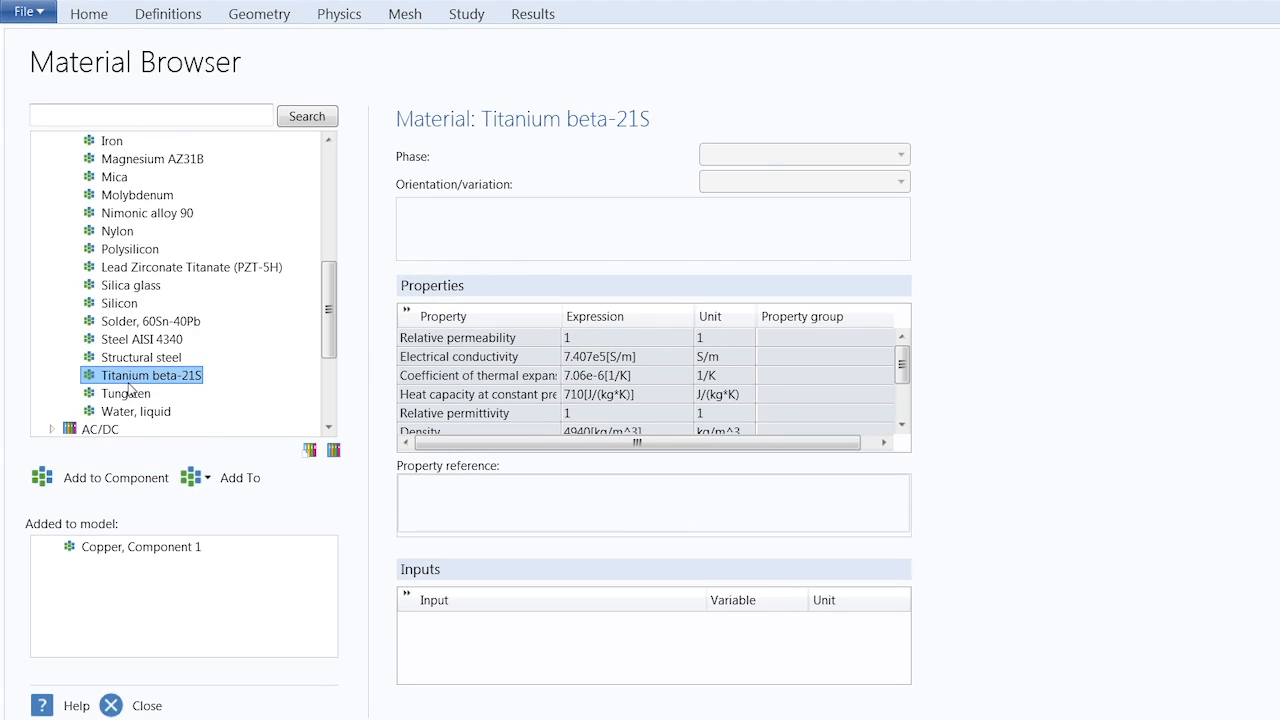
pyautogui.click(133, 477)
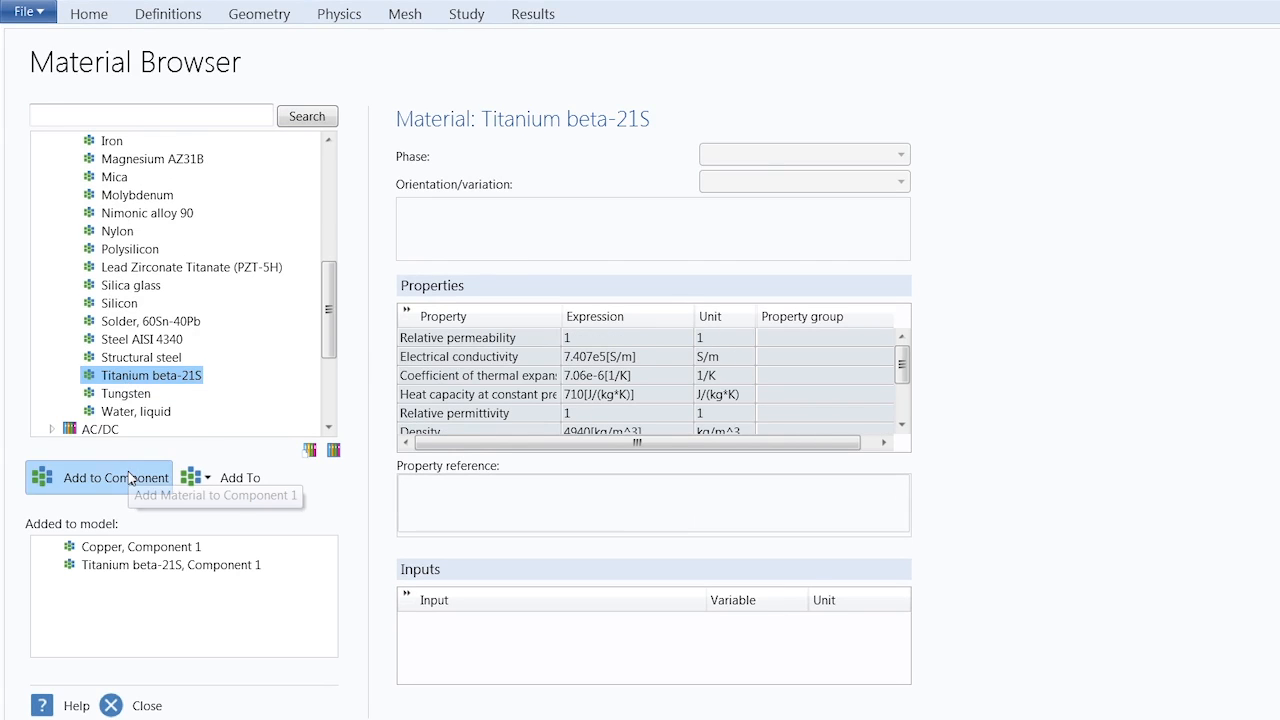
pyautogui.click(144, 706)
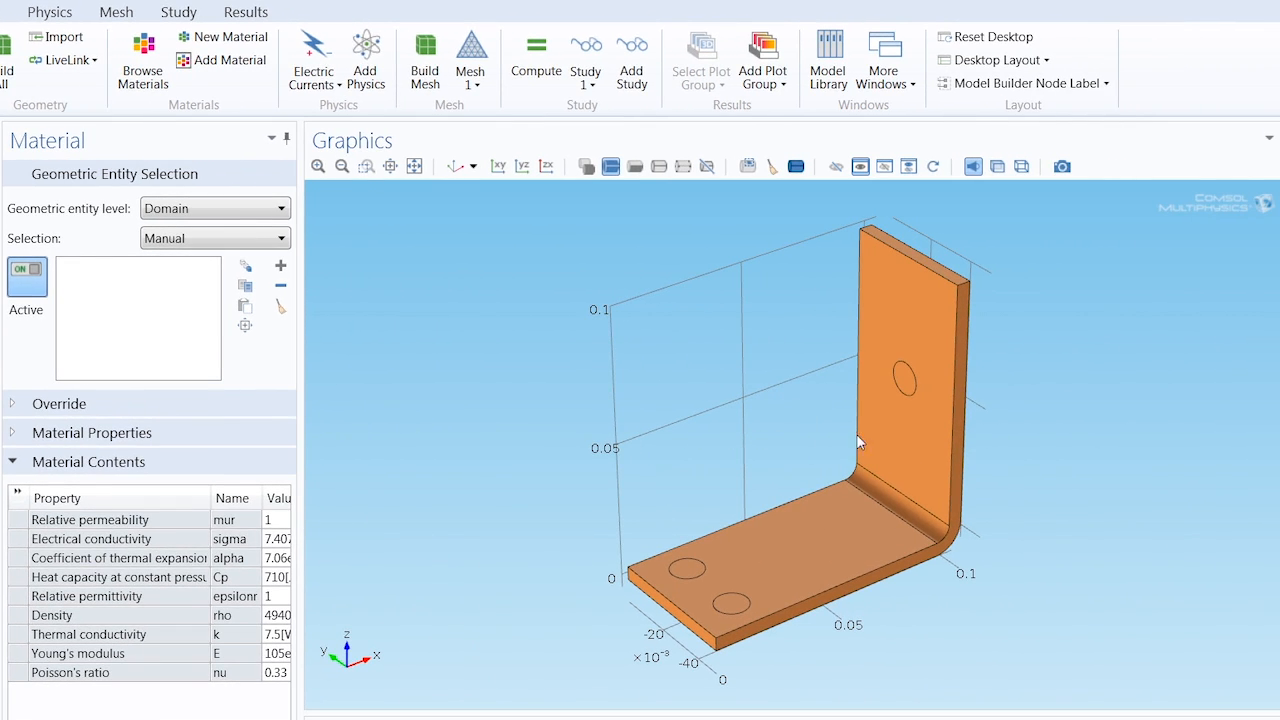
# Assign Titanium beta-21S to domains 2 to 7, the bolts in the upright and base plates, and restore the default 3D view
pyautogui.click(906, 376)
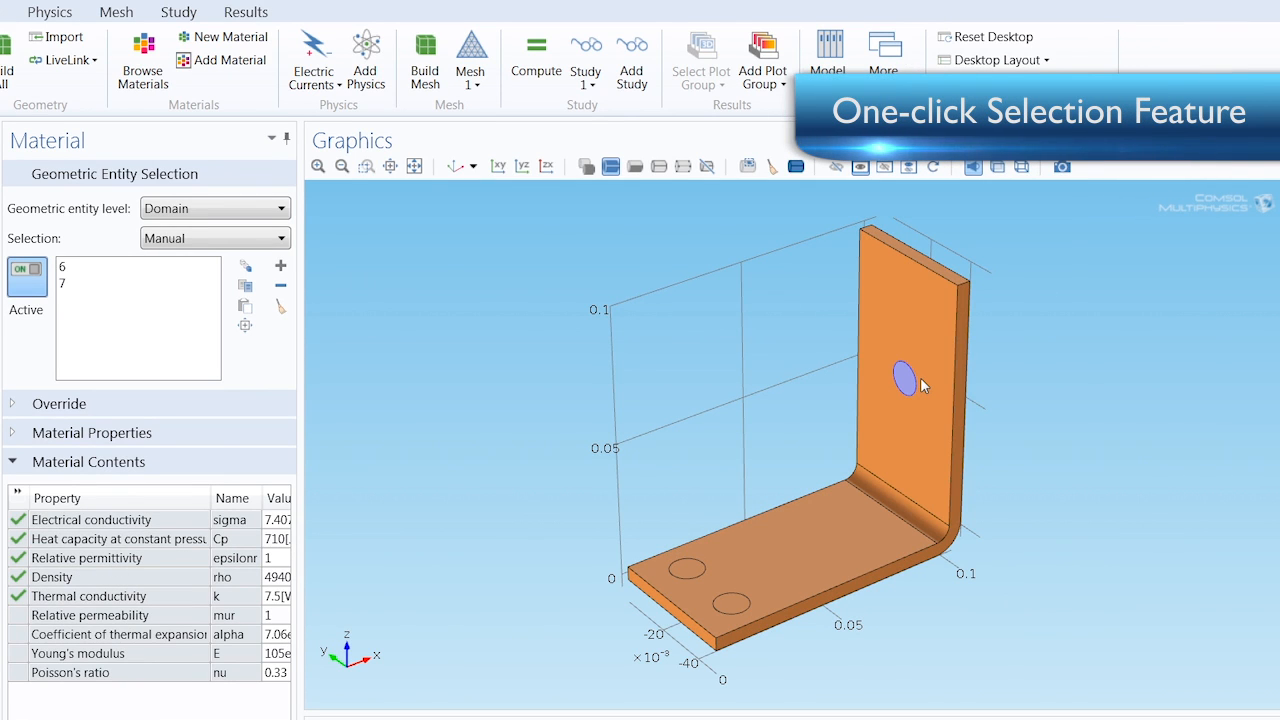
pyautogui.moveTo(900, 500); pyautogui.dragTo(894, 449)
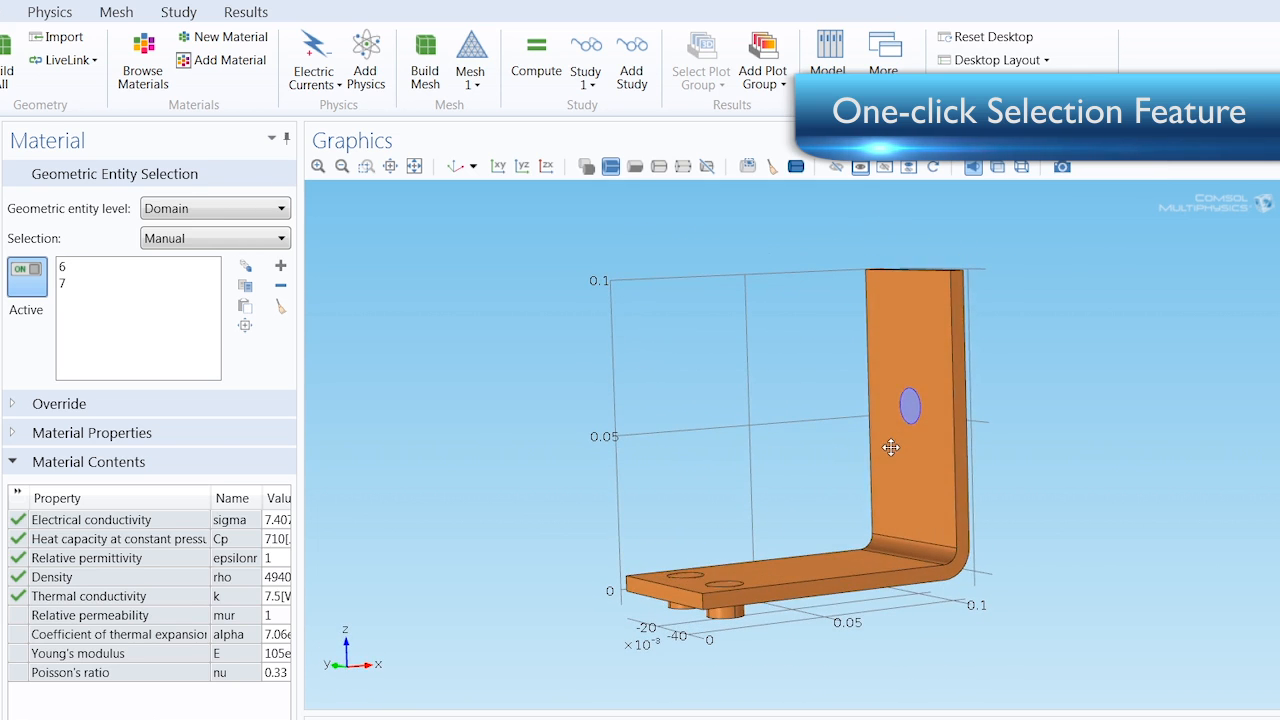
pyautogui.click(686, 581)
pyautogui.click(684, 601)
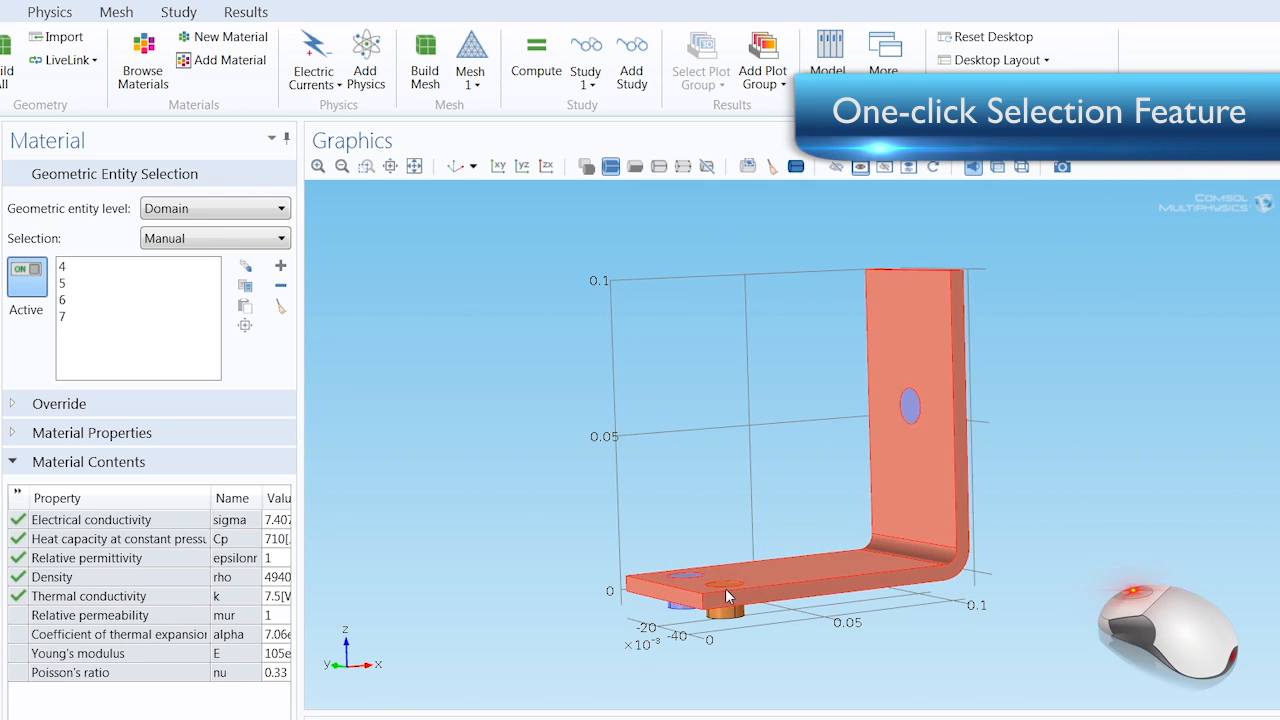
pyautogui.click(725, 588)
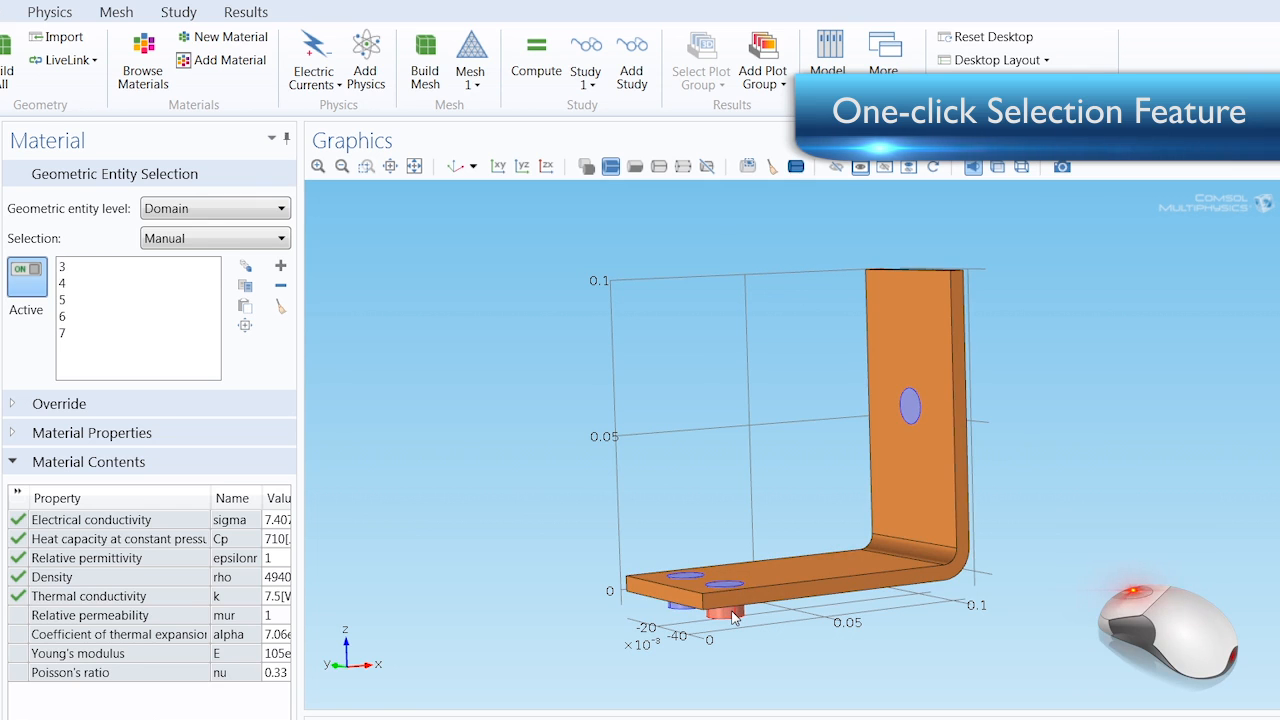
pyautogui.click(729, 611)
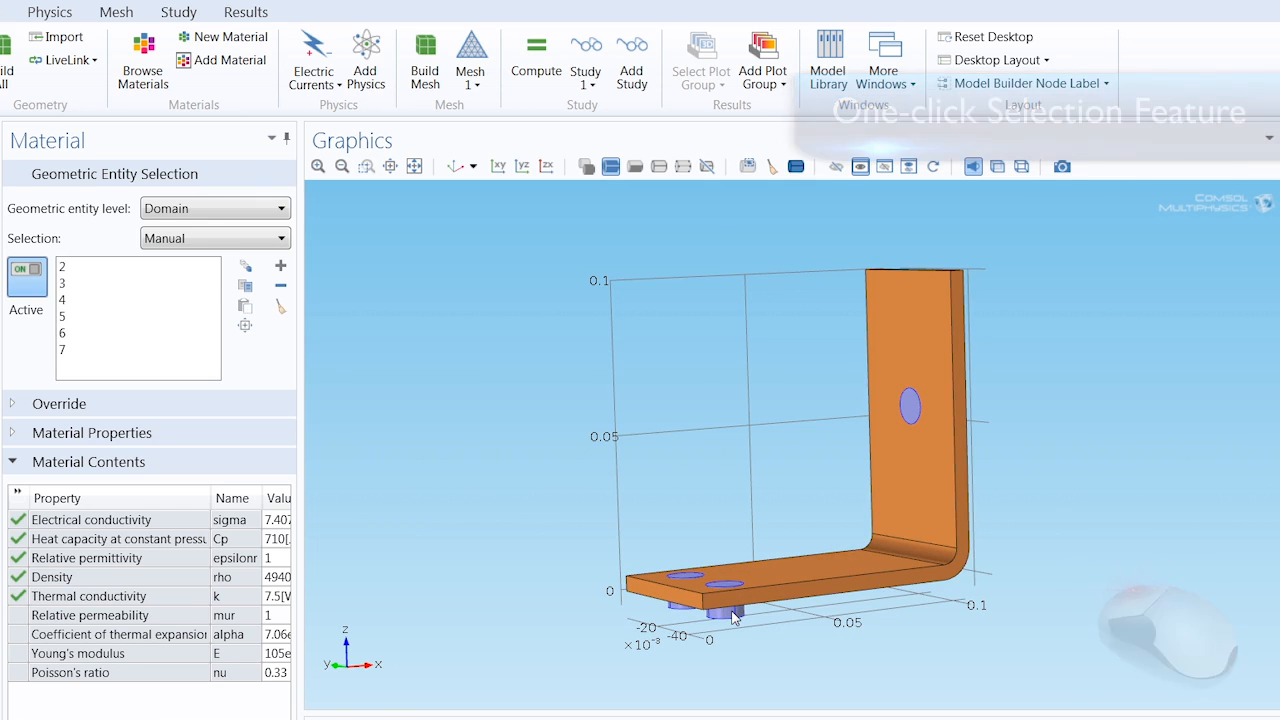
pyautogui.click(455, 167)
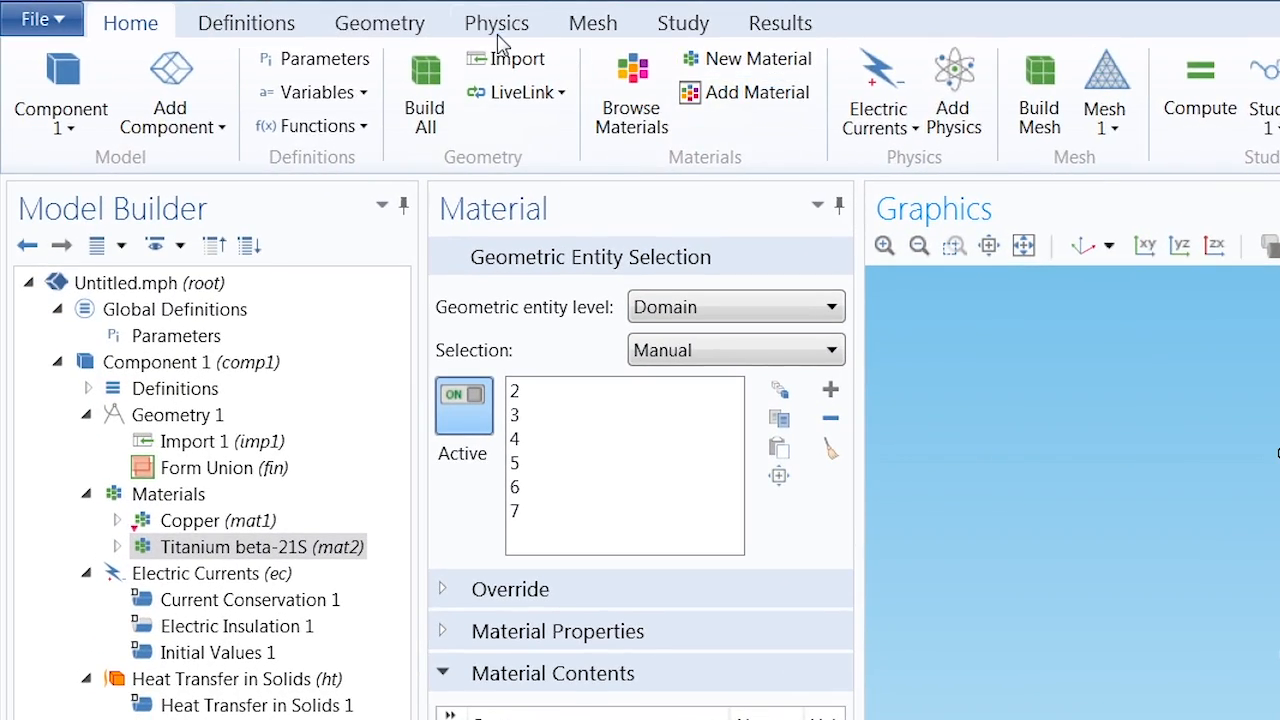
# Add an Electric Potential boundary condition to Electric Currents on the outer end face of the upright plate's bolt, boundary 43
pyautogui.click(497, 25)
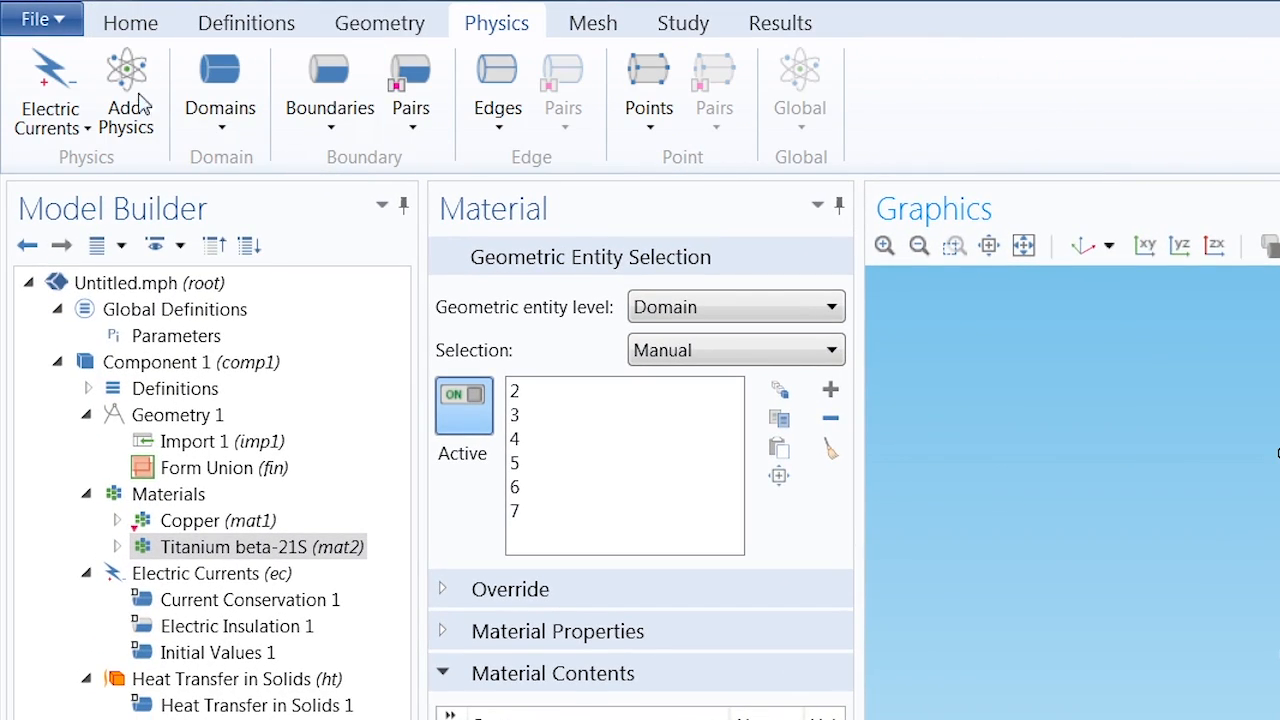
pyautogui.click(78, 127)
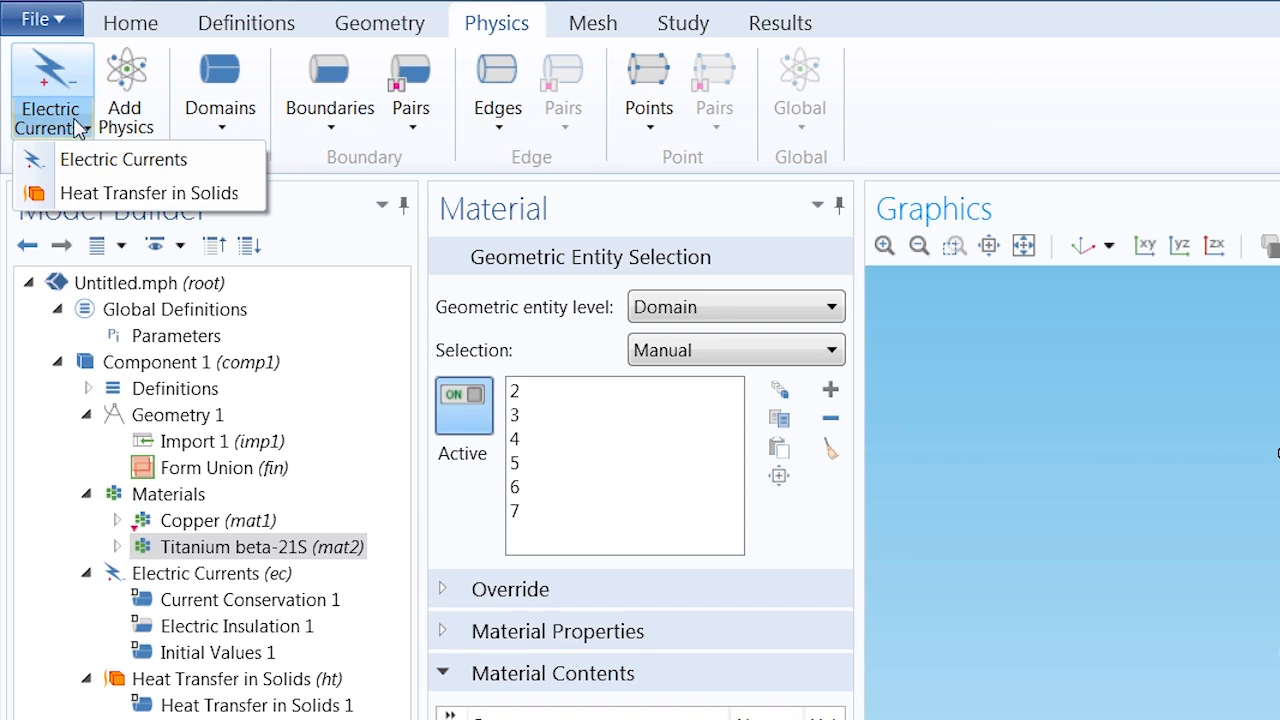
pyautogui.click(78, 127)
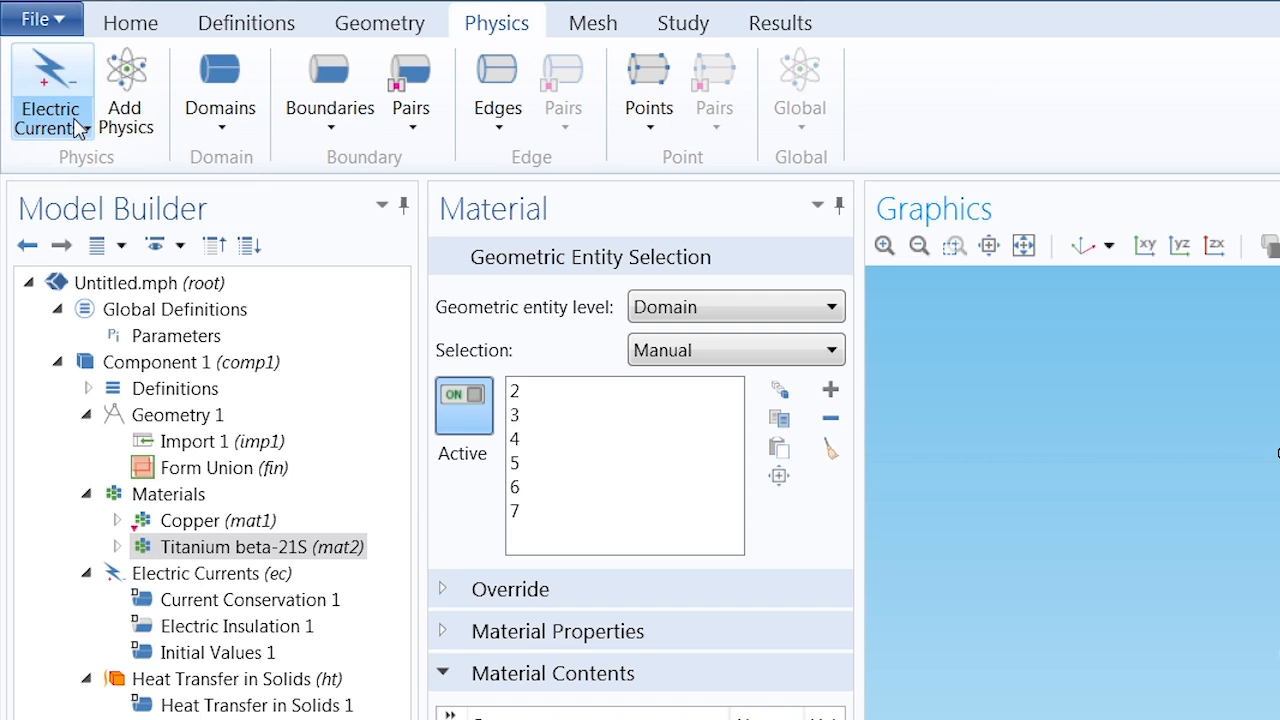
pyautogui.click(323, 88)
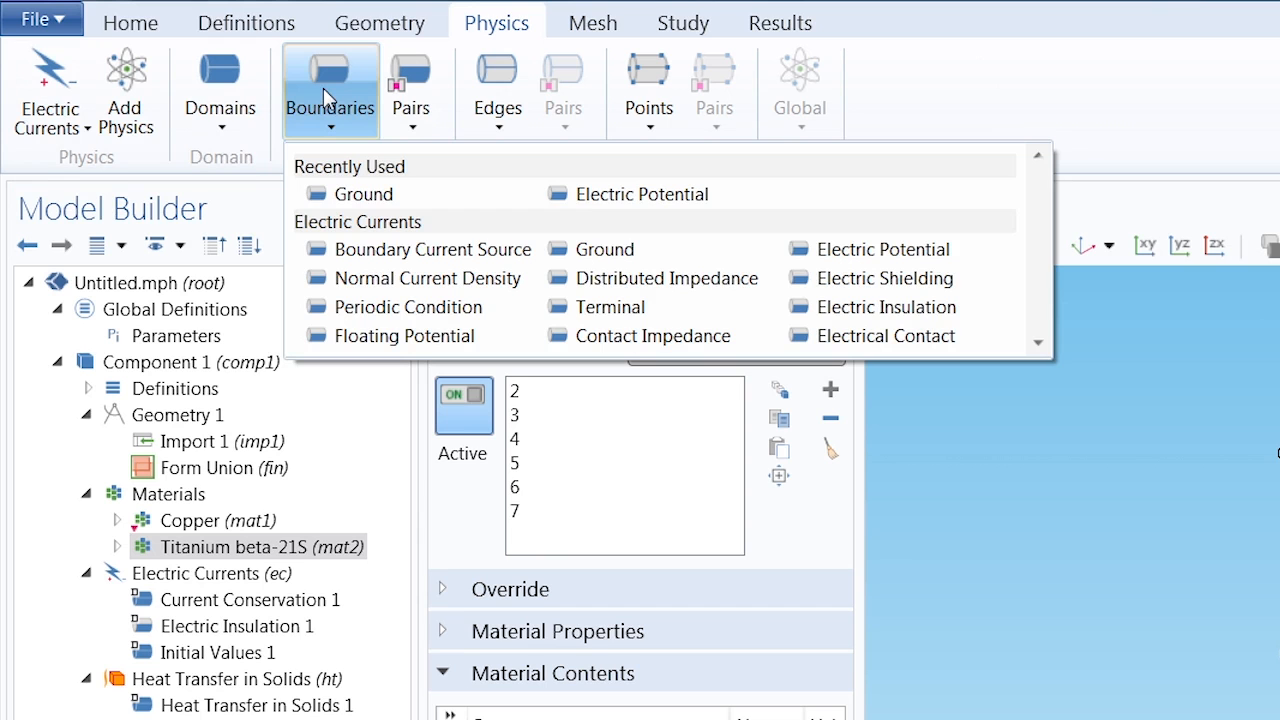
pyautogui.click(830, 251)
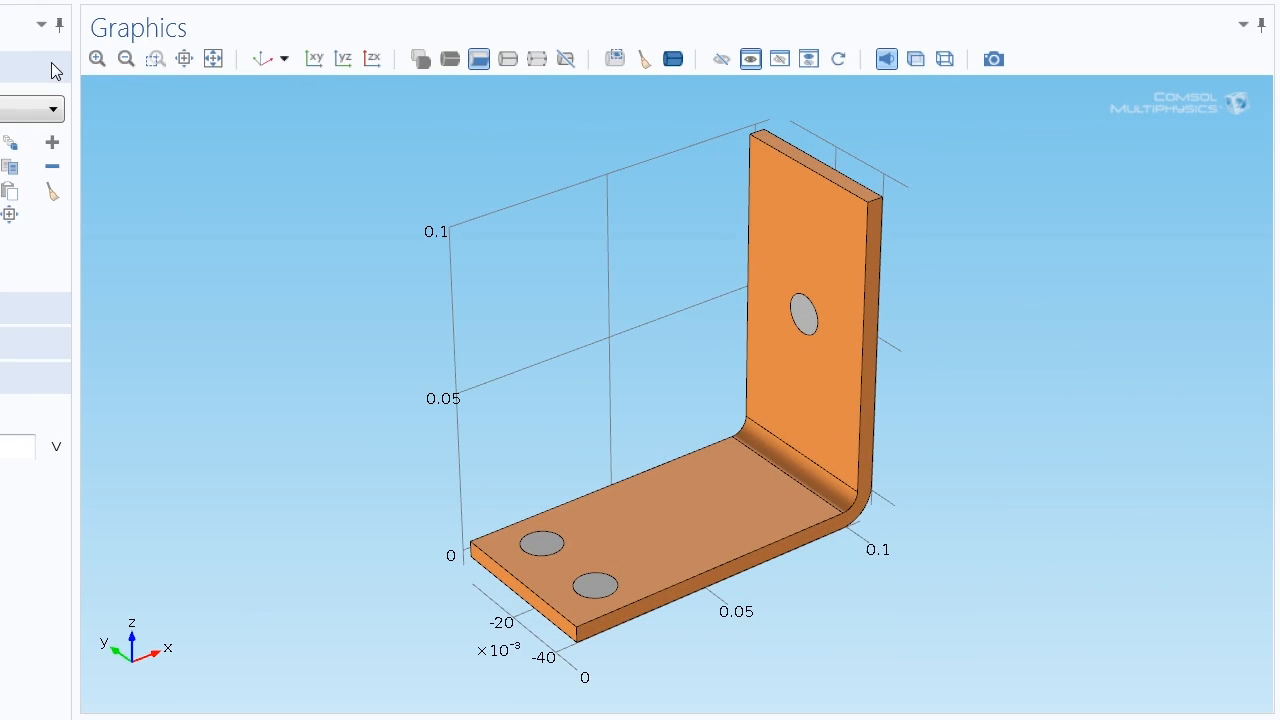
pyautogui.moveTo(773, 349); pyautogui.dragTo(620, 303)
pyautogui.click(812, 318)
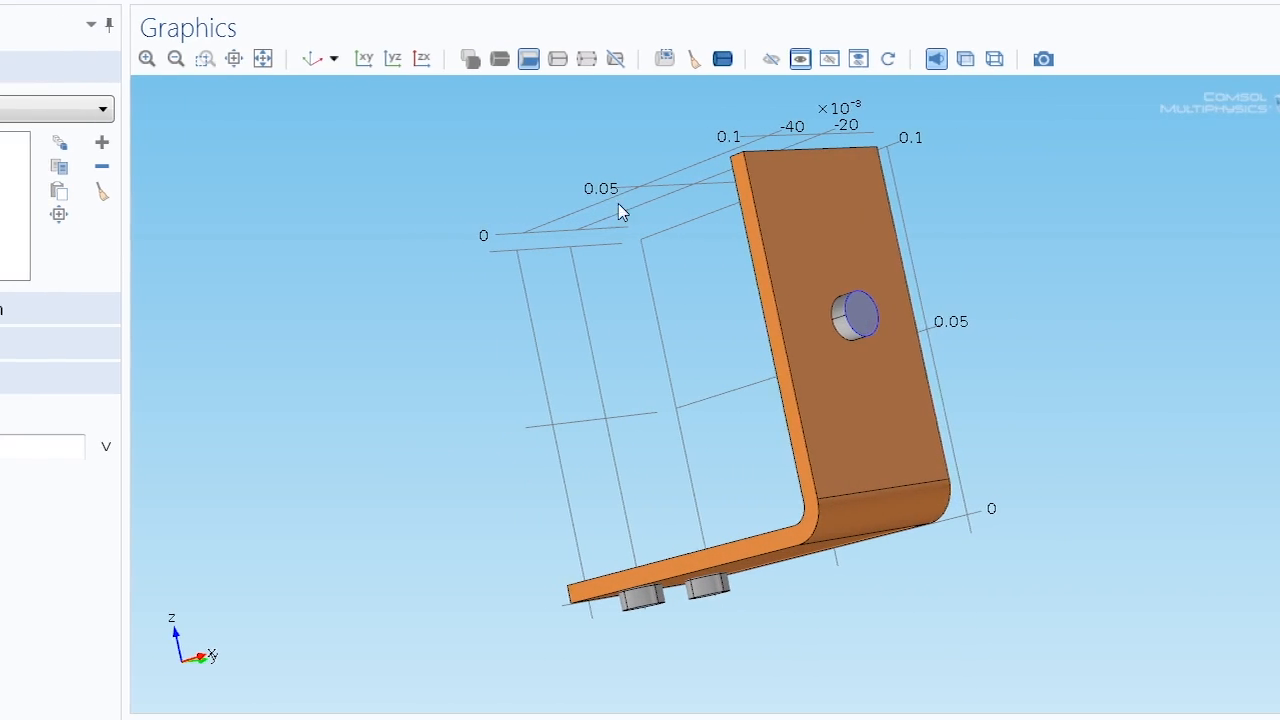
pyautogui.click(316, 58)
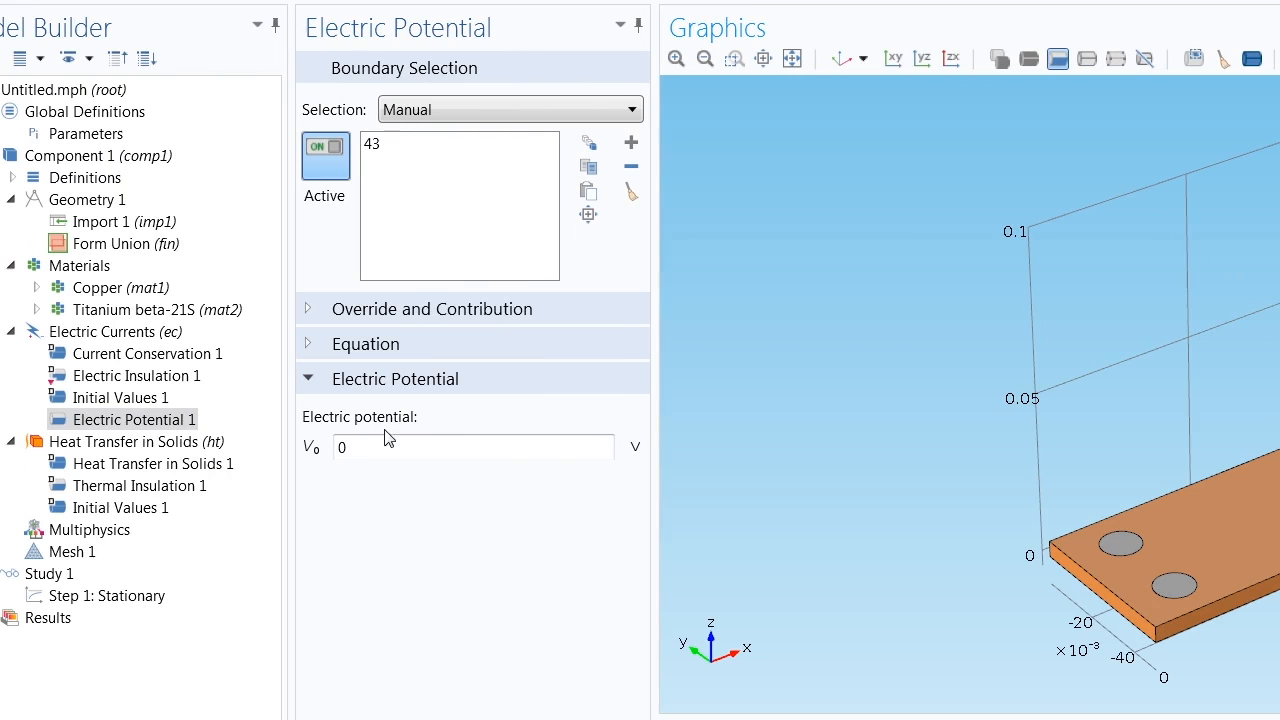
# Set the electric potential V0 of this boundary condition to Vtot
pyautogui.click(340, 450)
pyautogui.moveTo(355, 448); pyautogui.dragTo(338, 486)
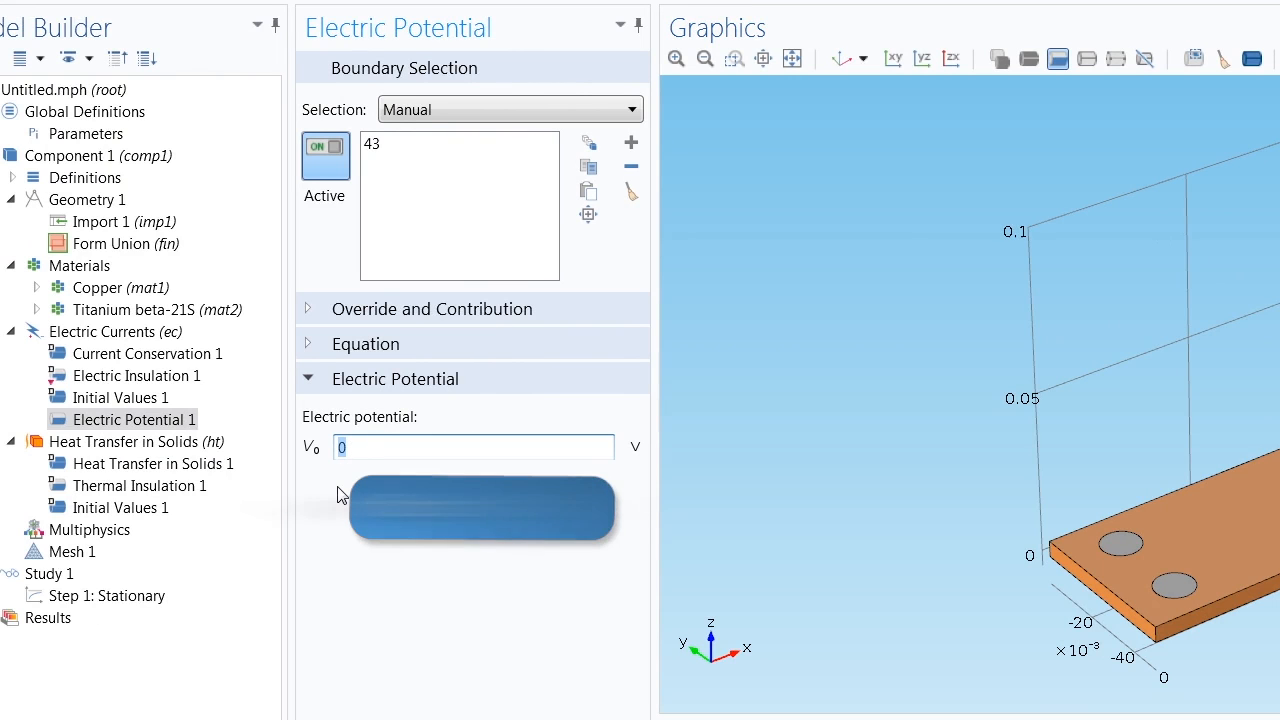
pyautogui.write('Vtot')
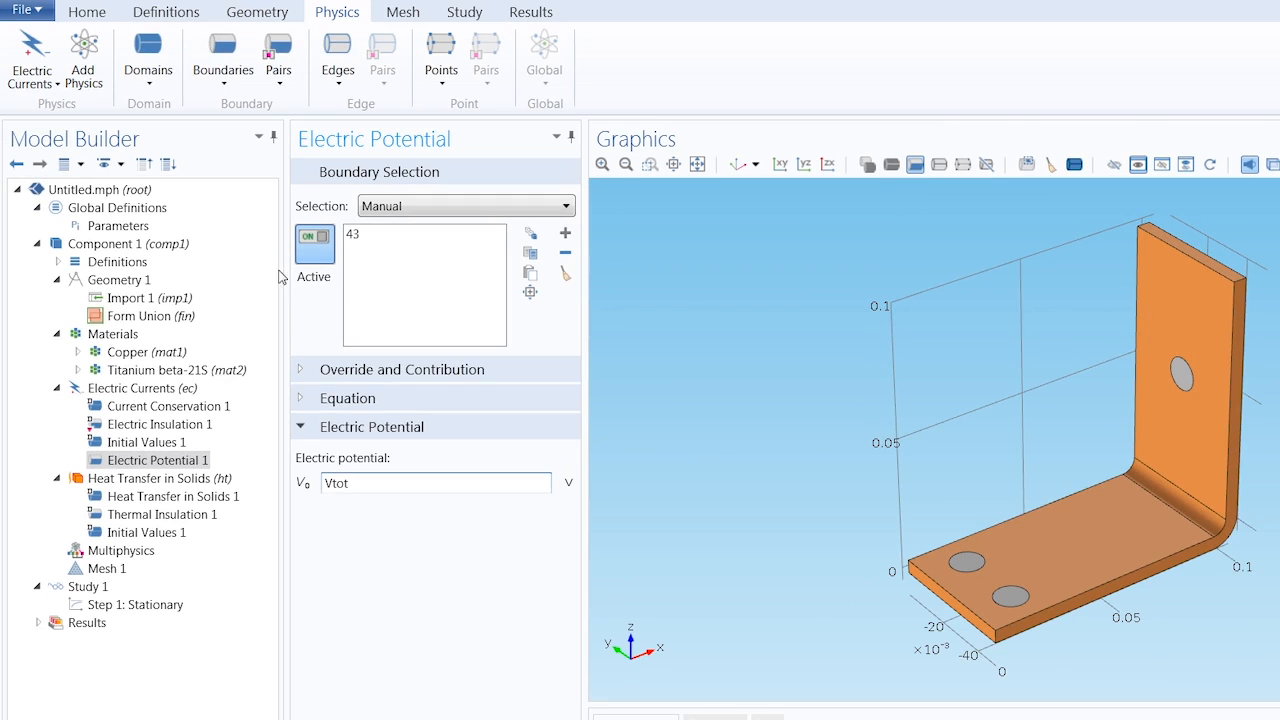
# Add a Ground condition on the end faces of the two base plate bolts, boundaries 8 and 15
pyautogui.click(223, 72)
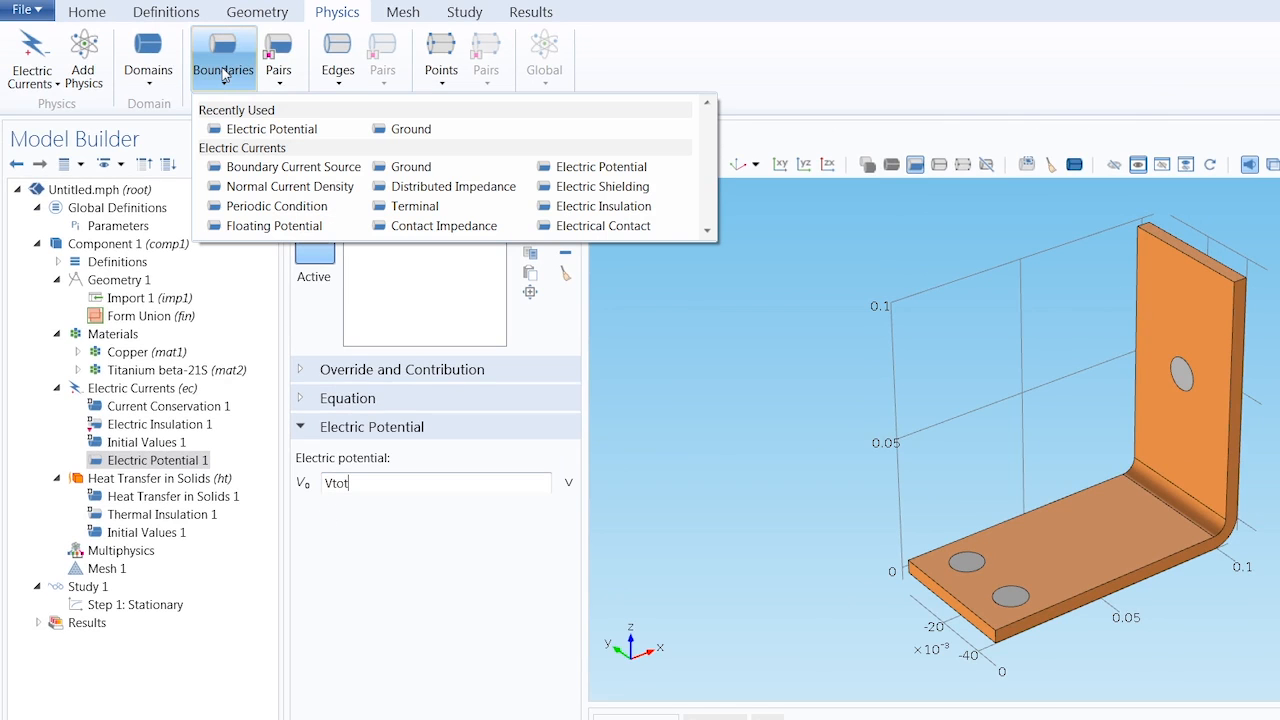
pyautogui.click(392, 168)
pyautogui.moveTo(1047, 472); pyautogui.dragTo(984, 354)
pyautogui.click(965, 546)
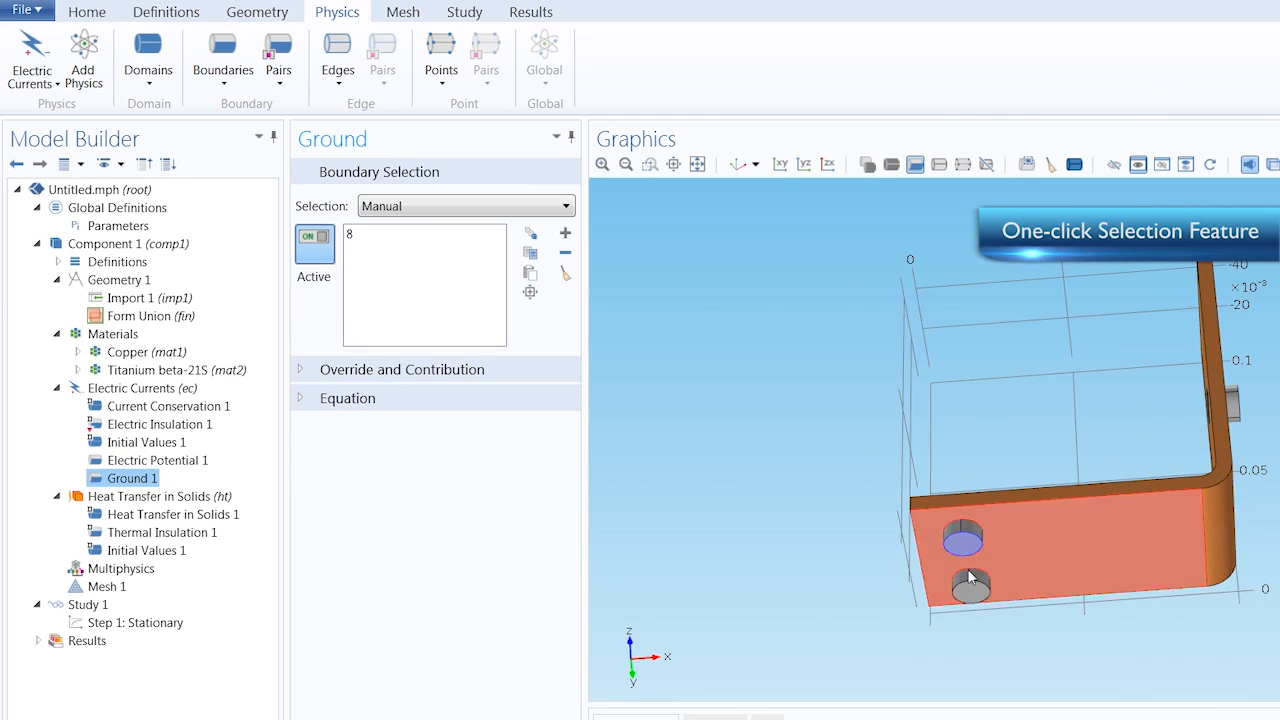
pyautogui.click(973, 592)
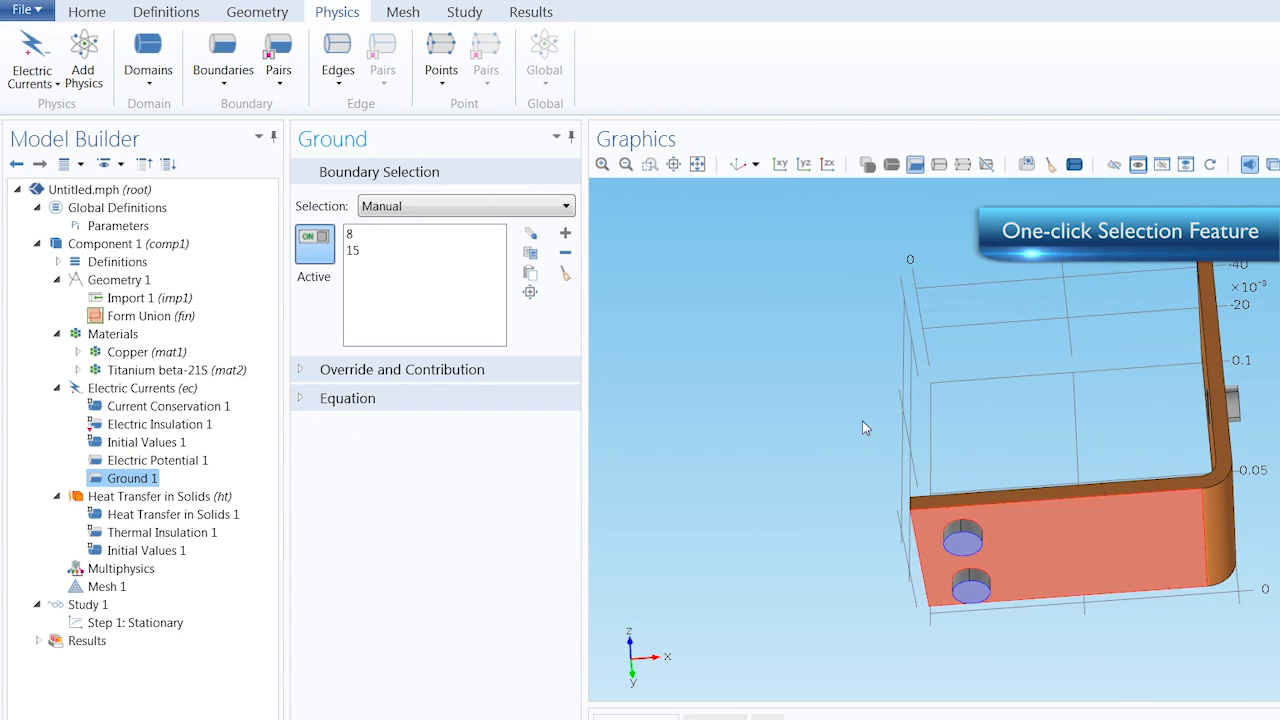
pyautogui.click(740, 164)
# Add a Heat Flux boundary condition to Heat Transfer in Solids and apply it to all boundaries
pyautogui.click(54, 83)
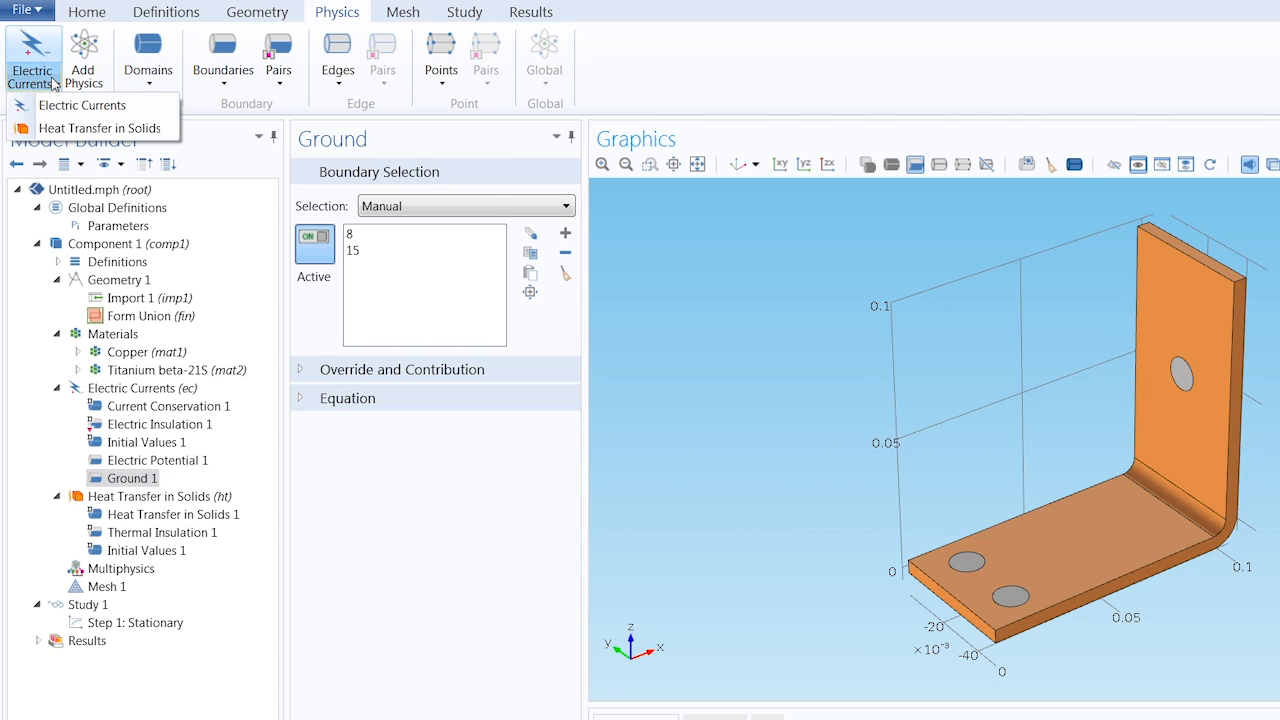
pyautogui.click(60, 128)
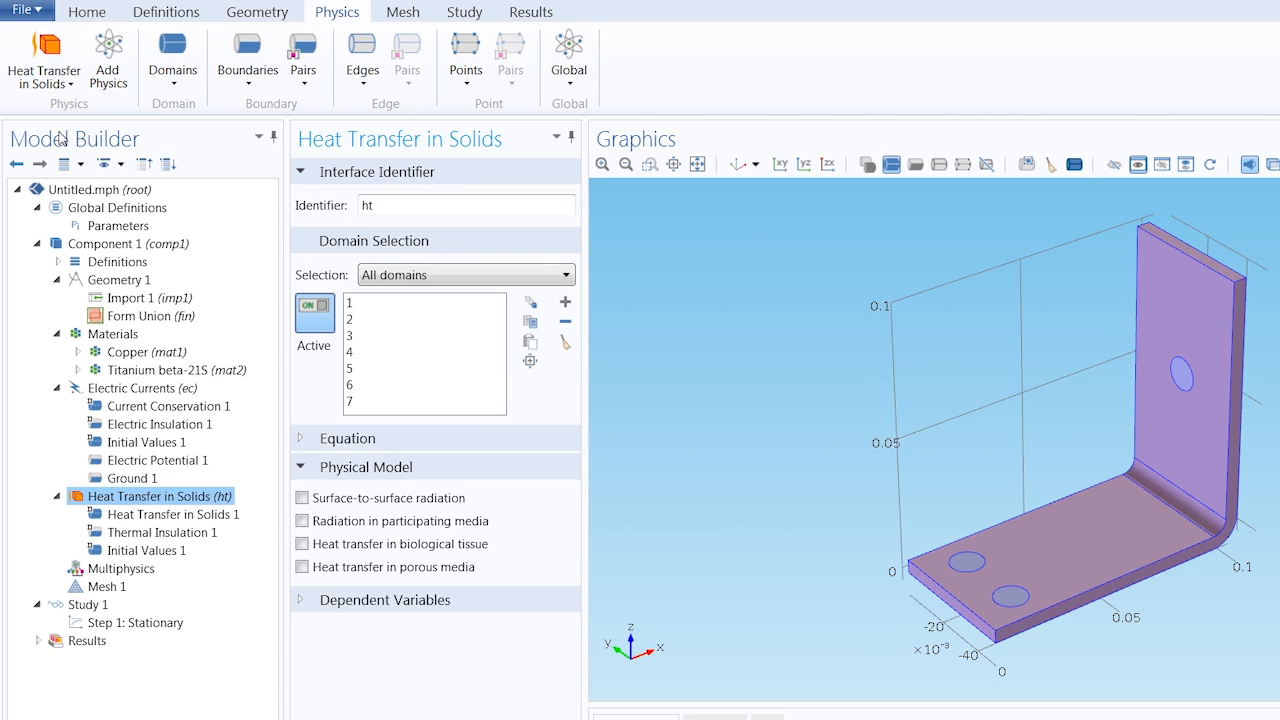
pyautogui.click(247, 62)
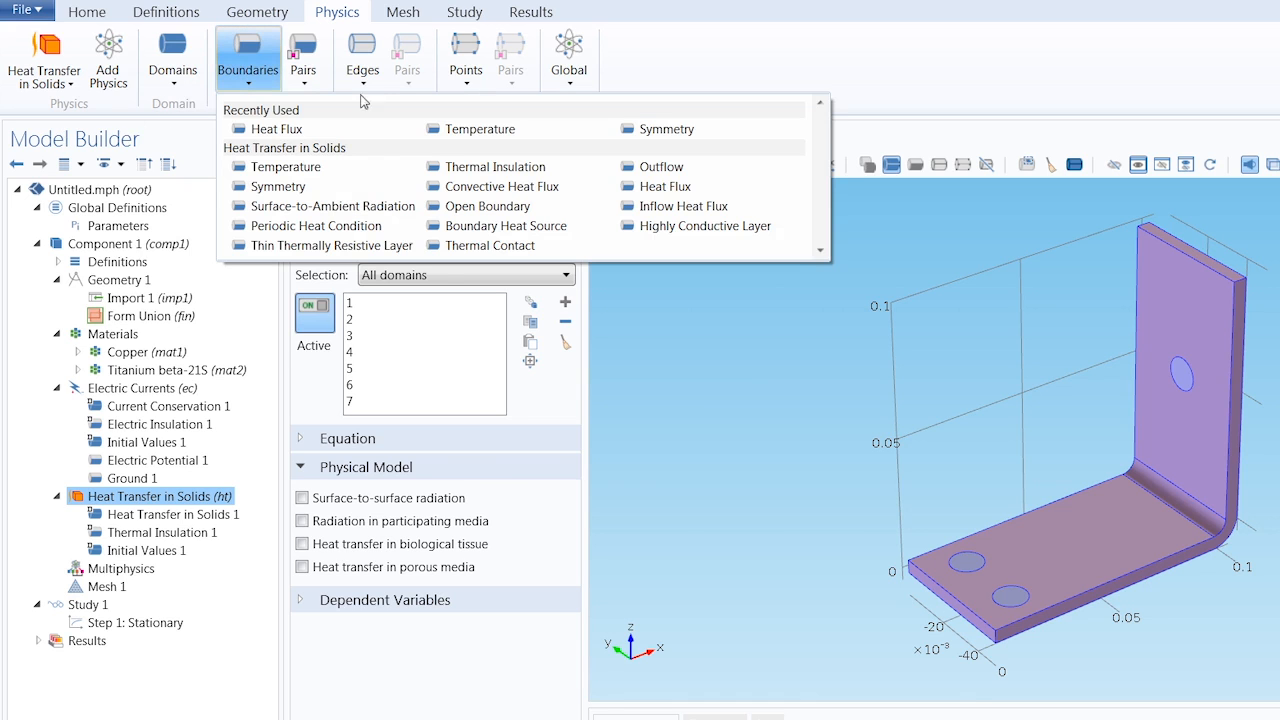
pyautogui.click(641, 188)
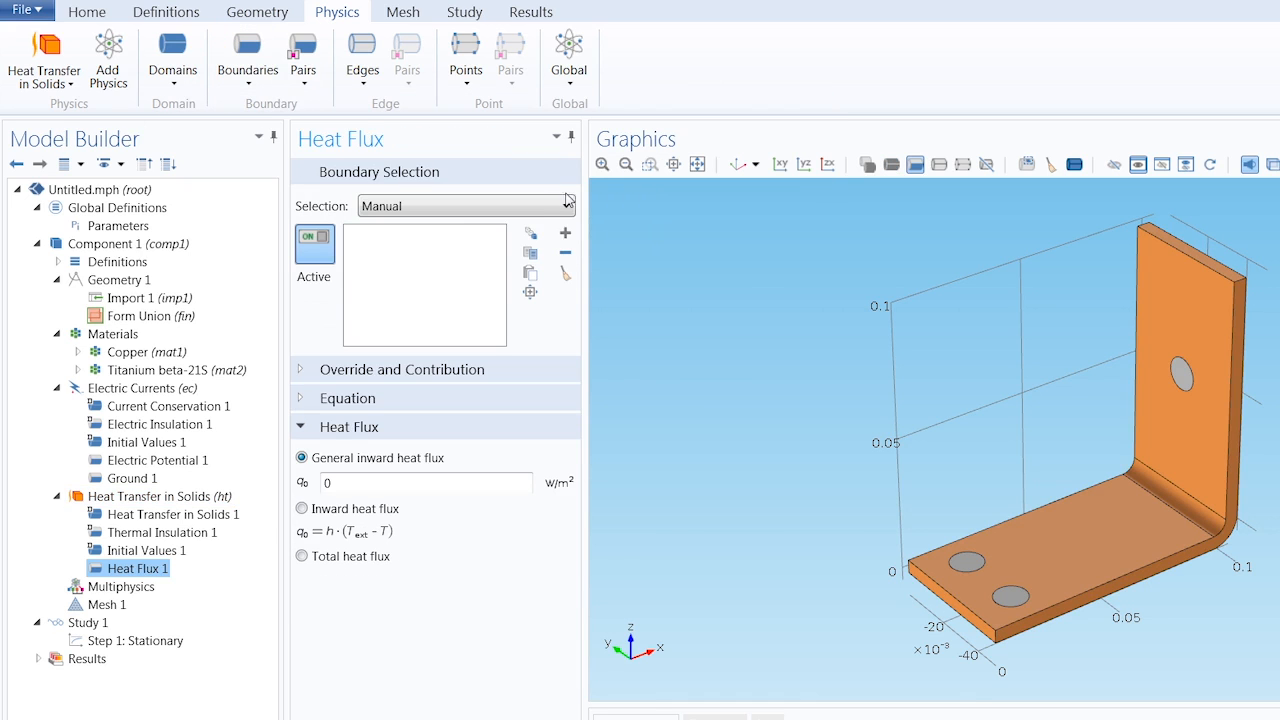
pyautogui.click(567, 200)
pyautogui.click(524, 240)
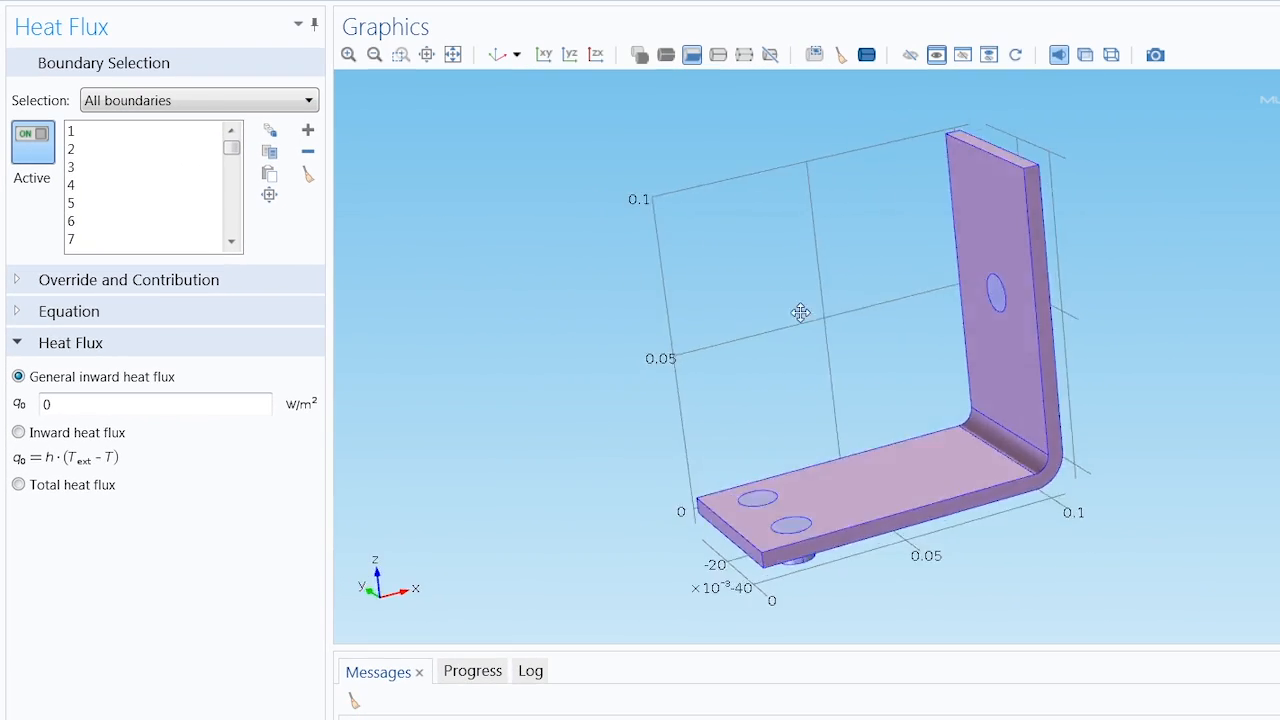
# Exclude the end faces of the three bolts from the heat flux selection and restore the default 3D view
pyautogui.moveTo(800, 313); pyautogui.dragTo(694, 249)
pyautogui.click(838, 520)
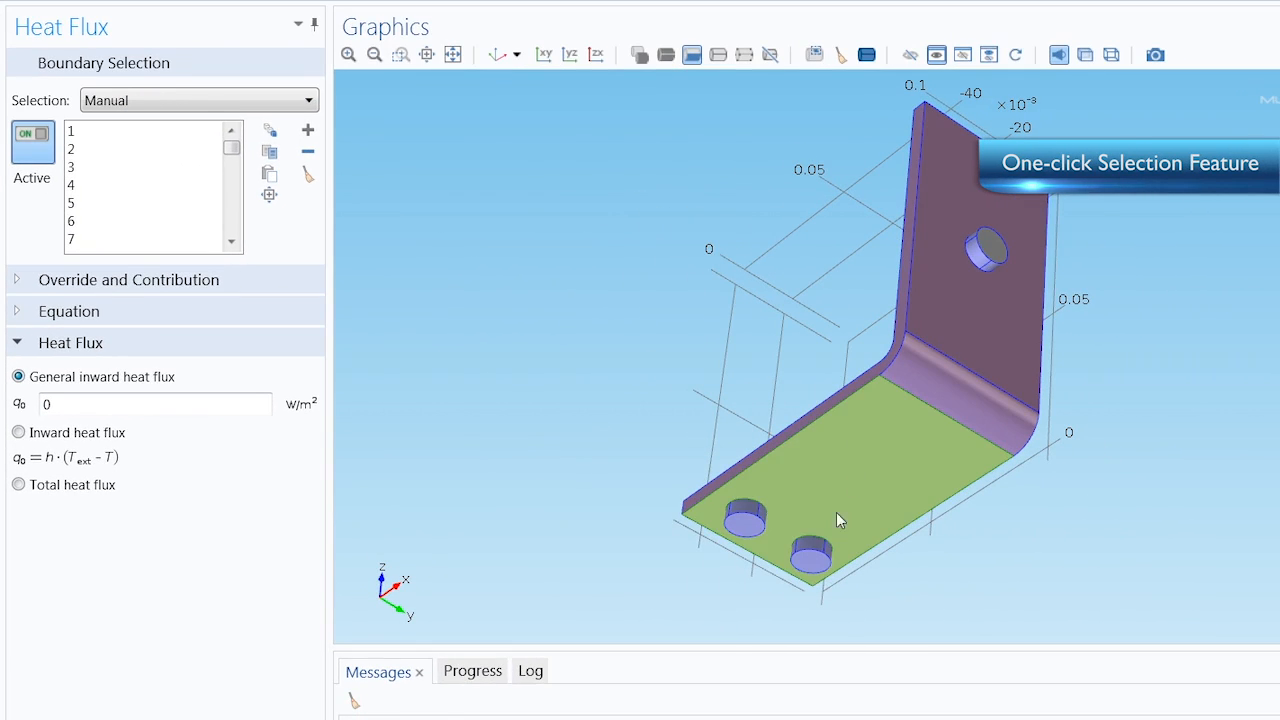
pyautogui.click(811, 556)
pyautogui.click(751, 529)
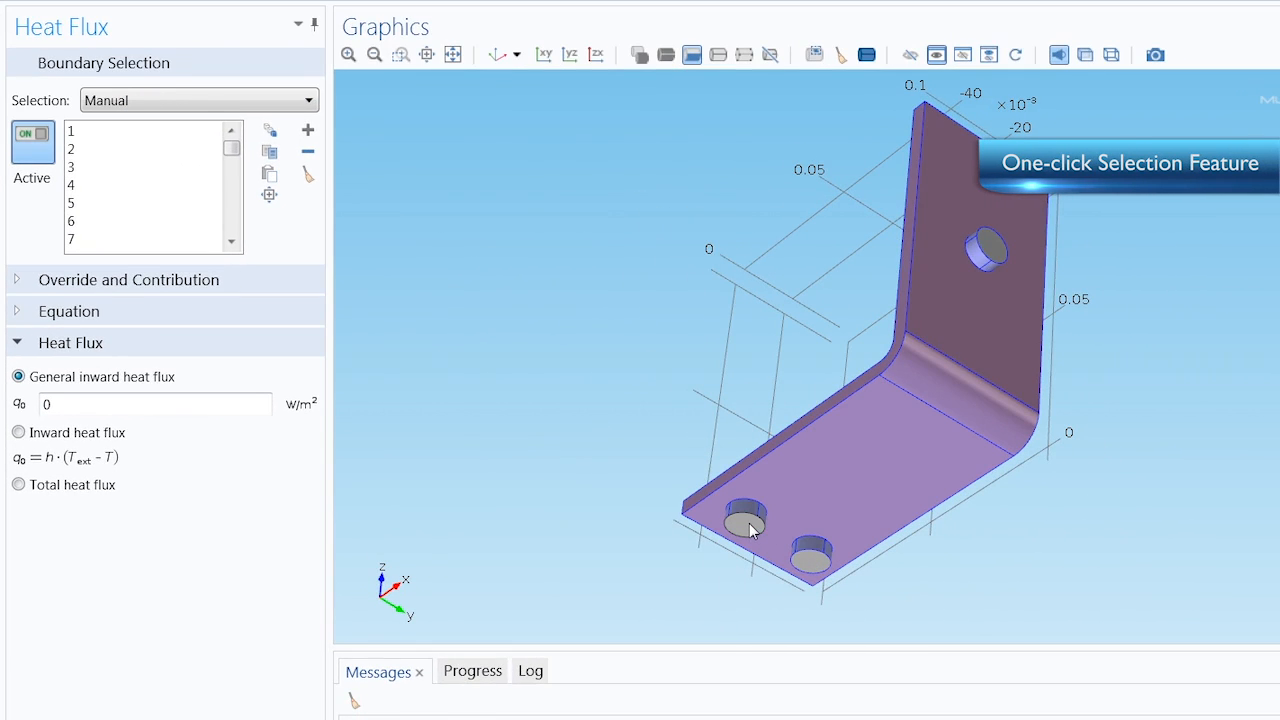
pyautogui.click(499, 55)
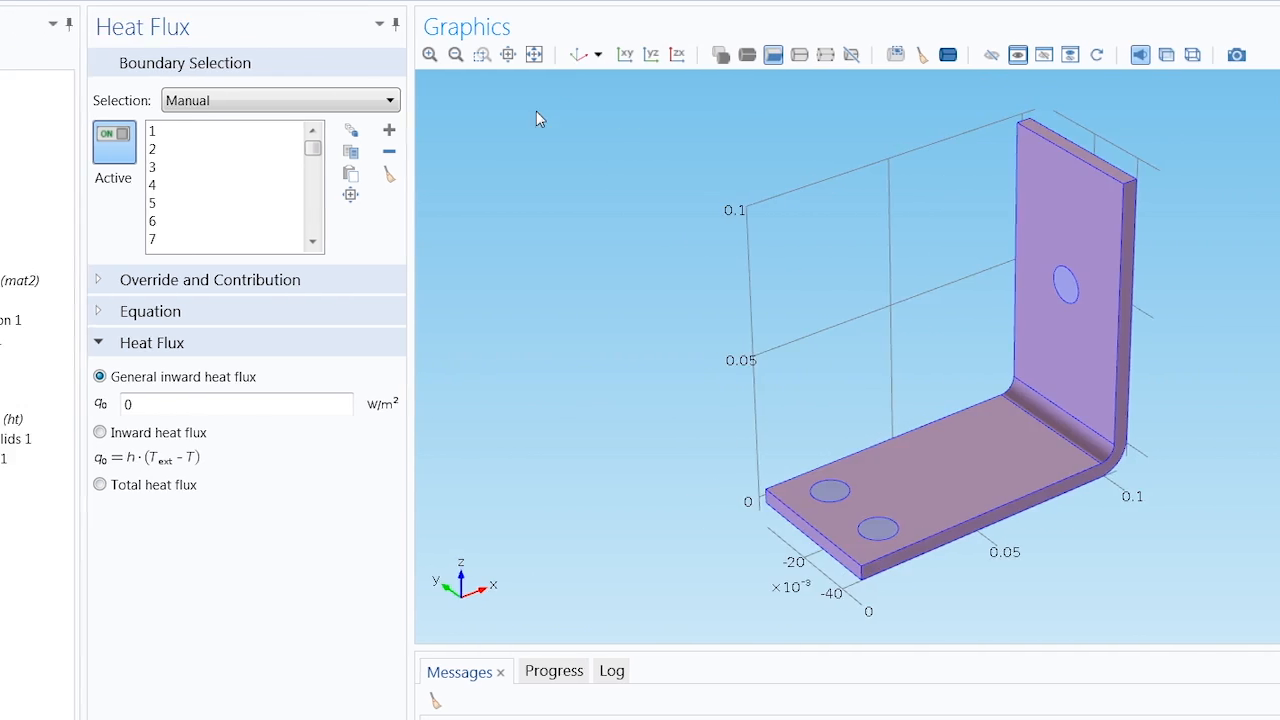
# Switch the heat flux to Inward heat flux and set the heat transfer coefficient to htc
pyautogui.click(385, 432)
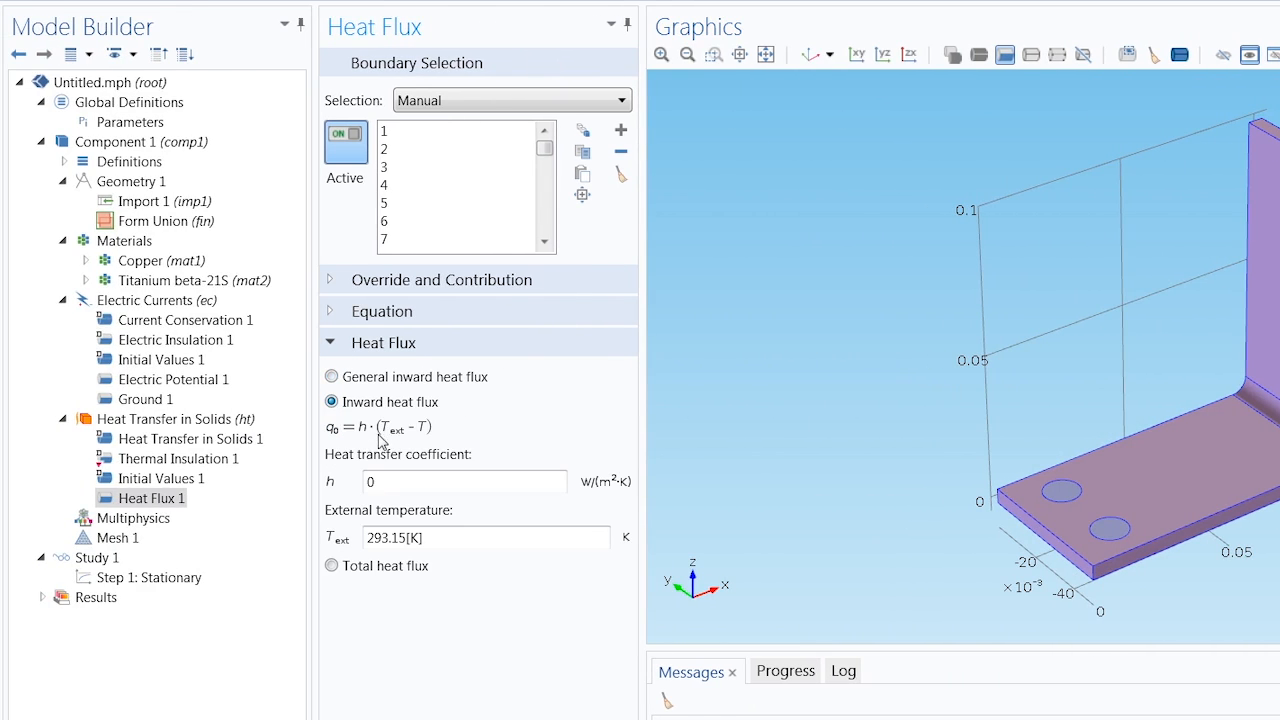
pyautogui.doubleClick(366, 484)
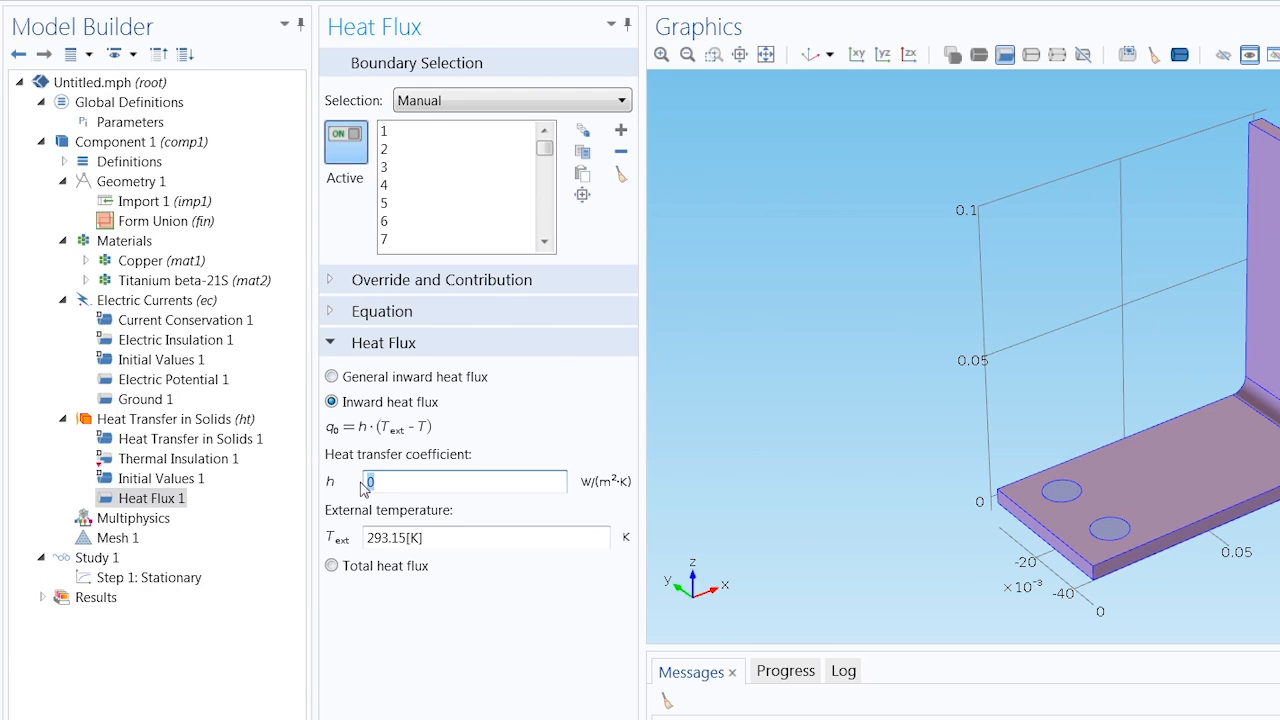
pyautogui.write('htc')
# Add an Electromagnetic Heat Source multiphysics coupling and apply it to all domains
pyautogui.rightClick(153, 521)
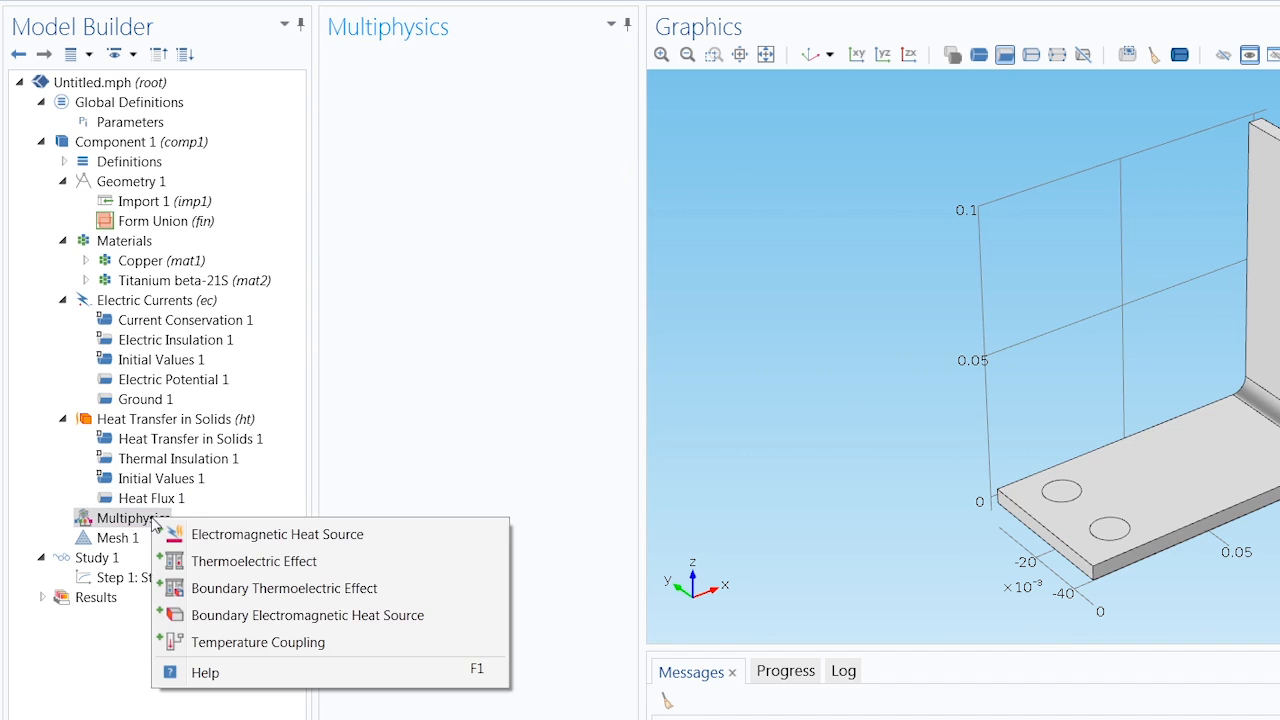
pyautogui.click(193, 533)
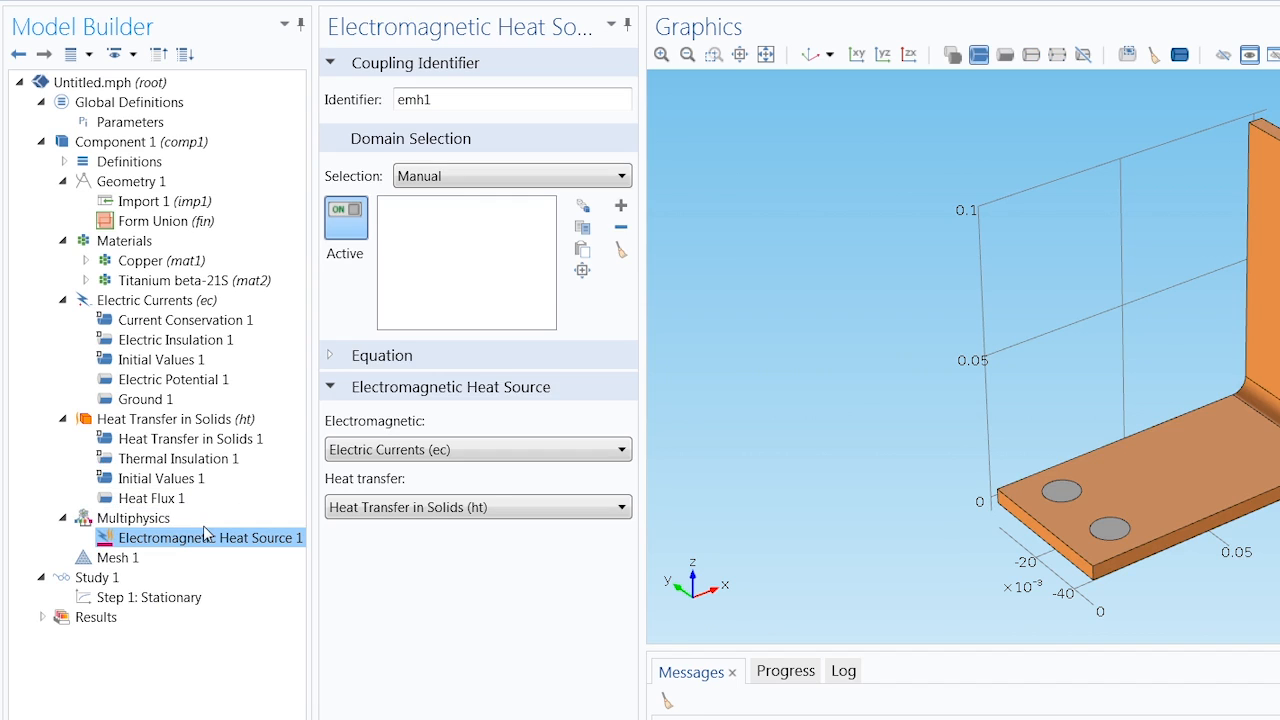
pyautogui.click(475, 176)
pyautogui.click(480, 216)
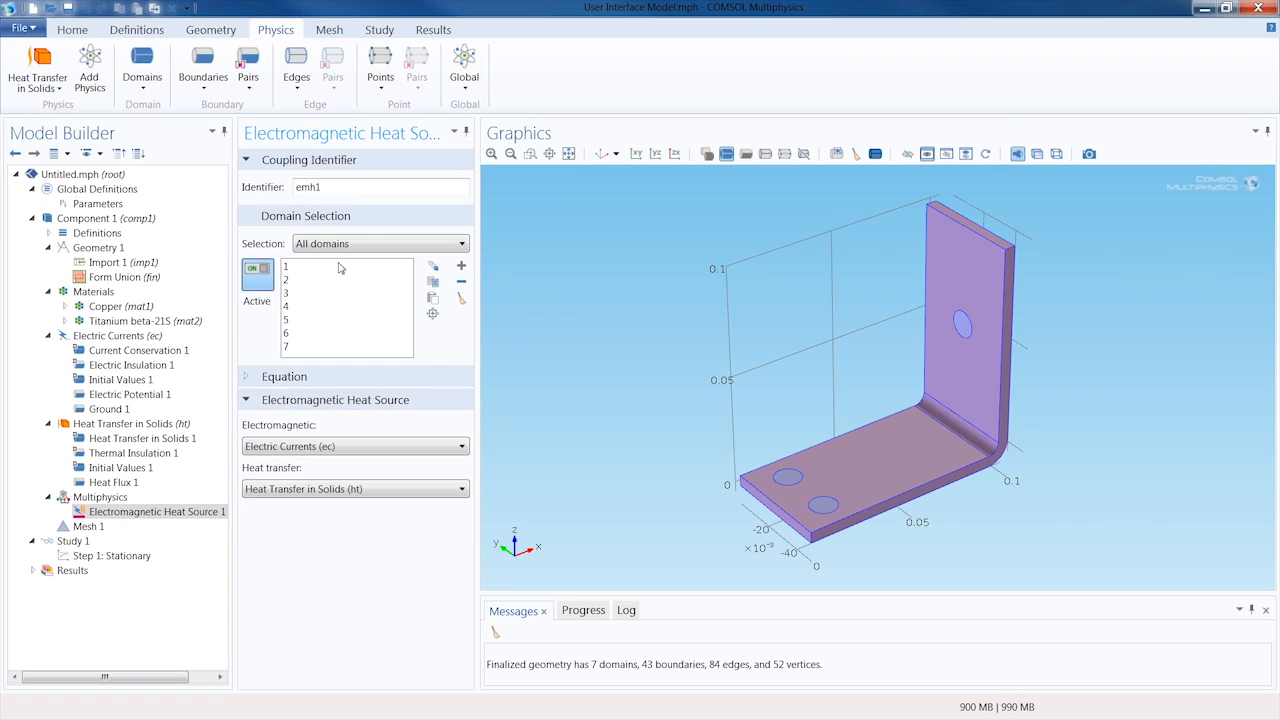
# Build the mesh for the busbar and compute the stationary study
pyautogui.click(70, 34)
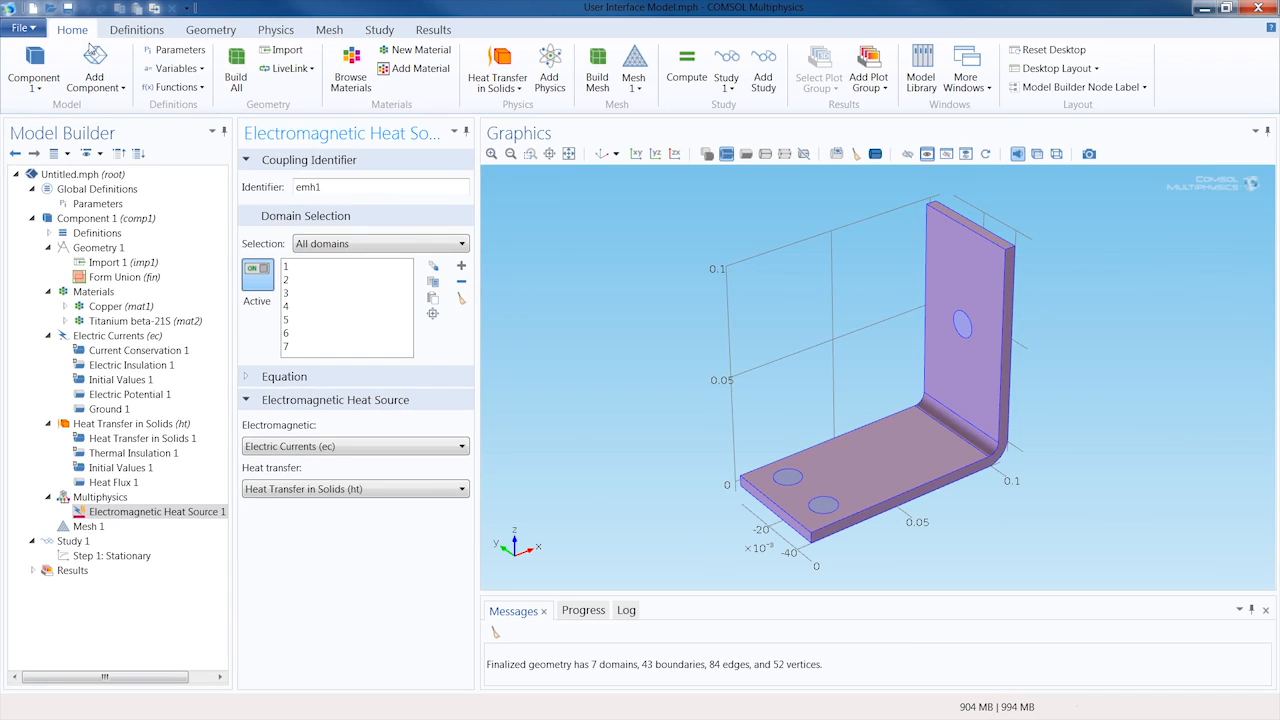
pyautogui.click(601, 78)
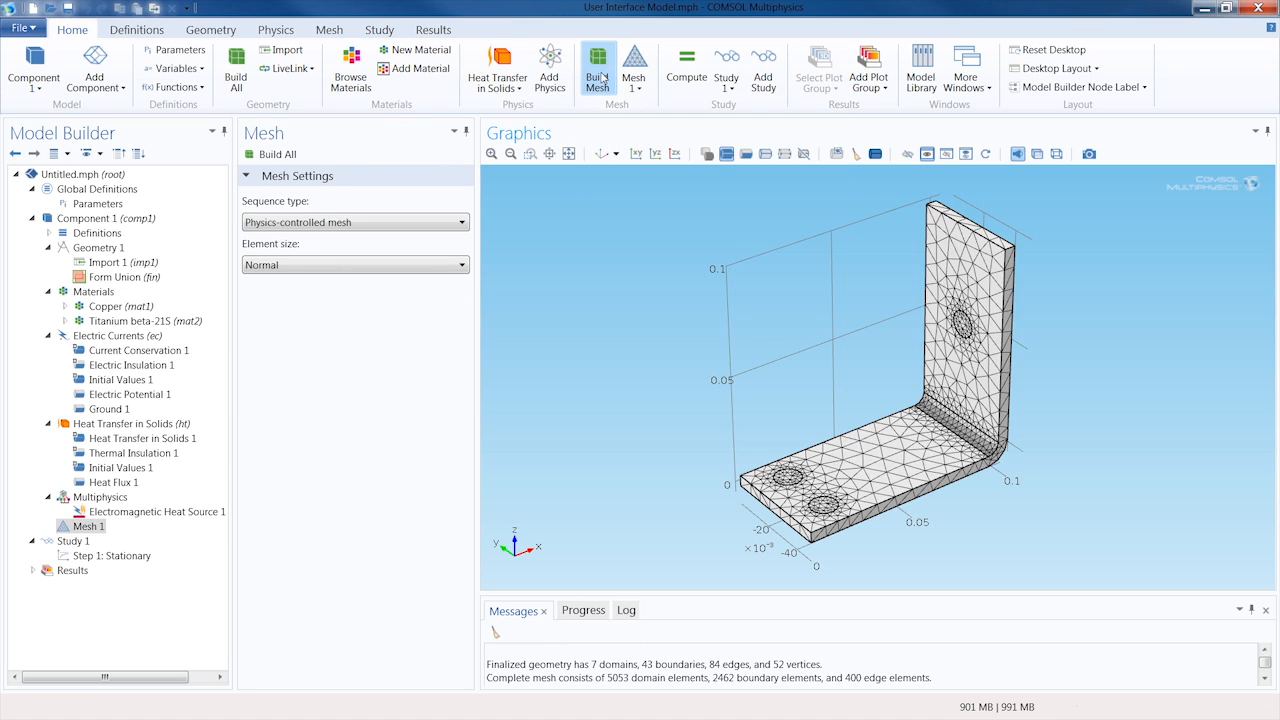
pyautogui.click(685, 77)
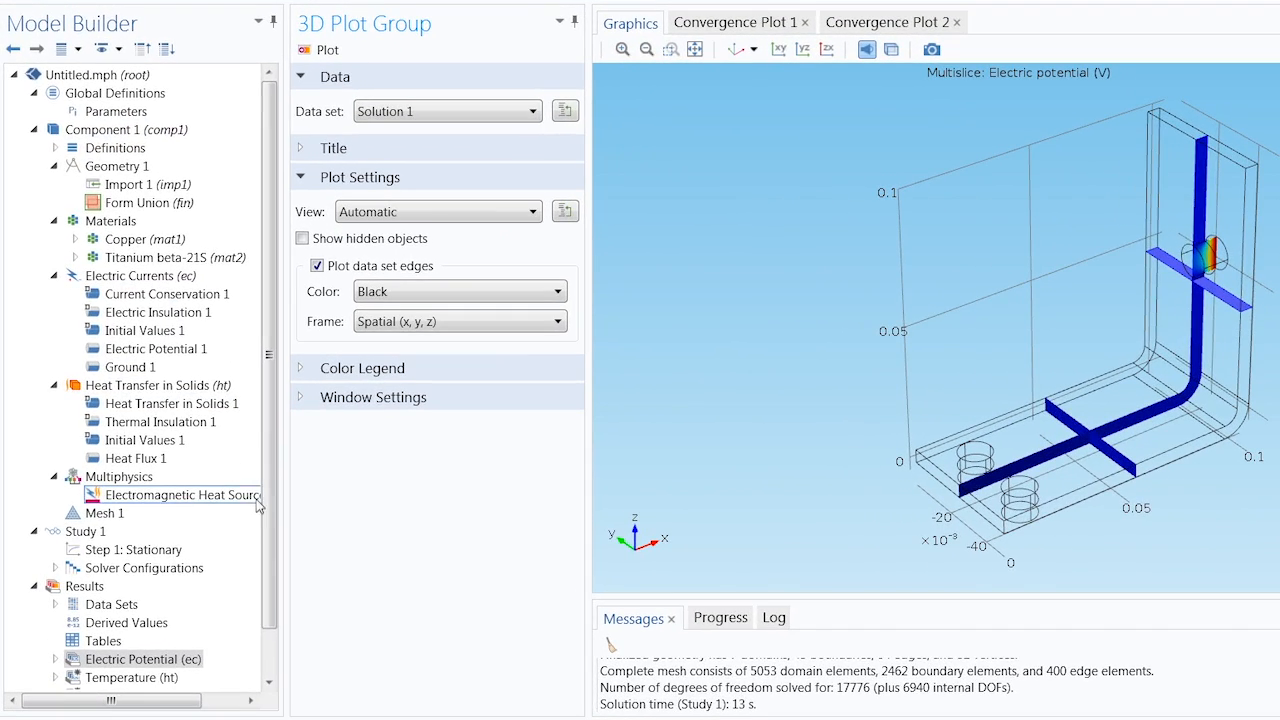
pyautogui.scroll(-1, 223, 554)
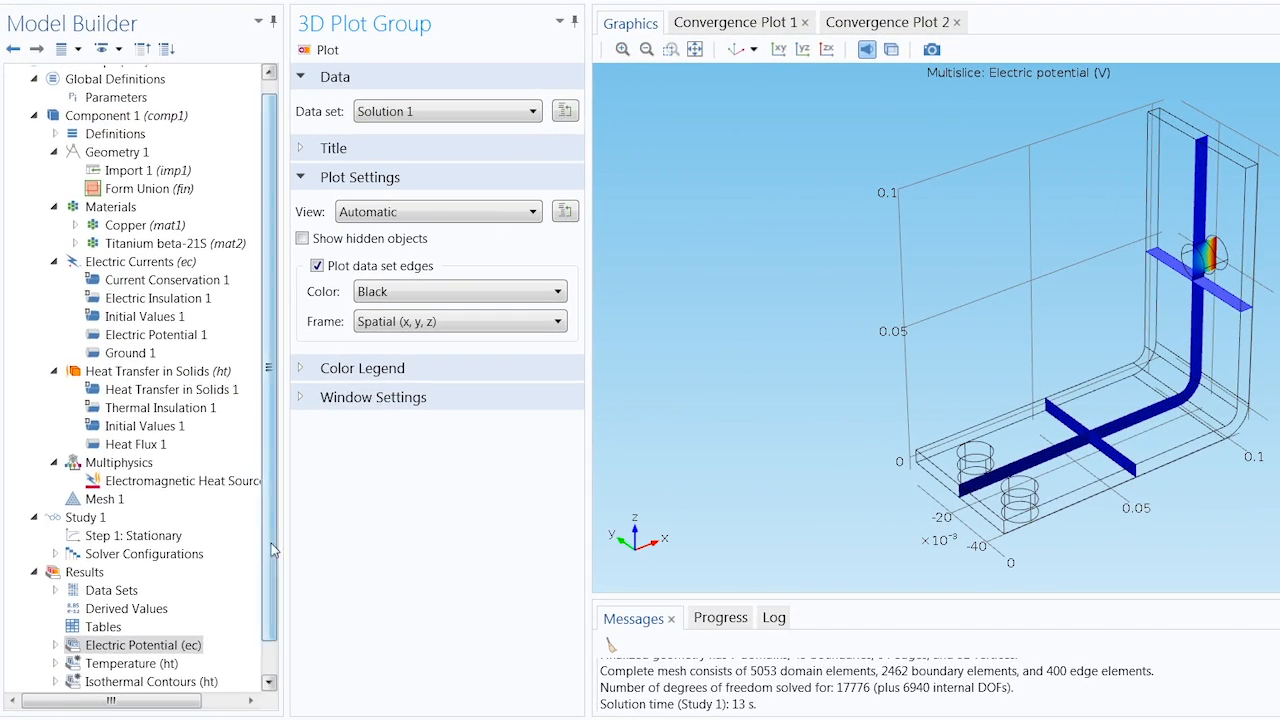
# View the Temperature and Isothermal Contours result plots of the busbar
pyautogui.scroll(-1, 272, 549)
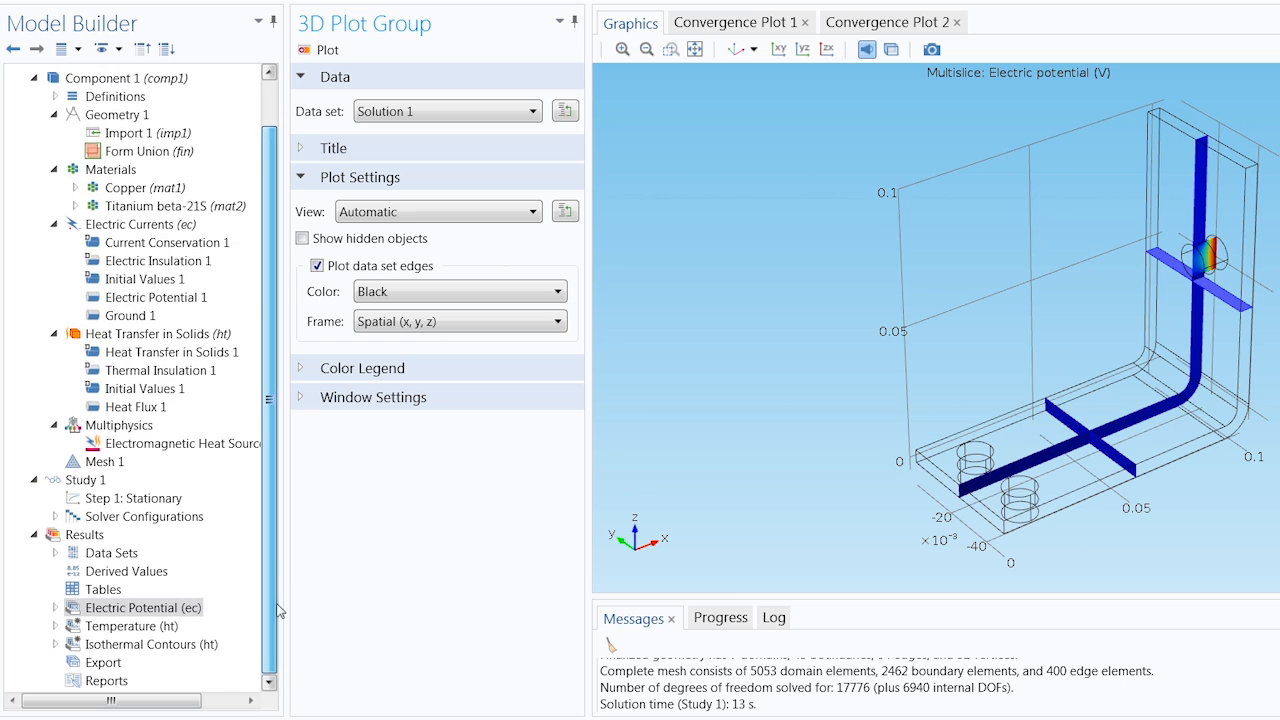
pyautogui.click(128, 626)
pyautogui.moveTo(985, 353)
pyautogui.mouseDown()
pyautogui.moveTo(864, 285)
pyautogui.moveTo(966, 314)
pyautogui.moveTo(988, 343)
pyautogui.mouseUp()
pyautogui.click(736, 50)
pyautogui.click(131, 645)
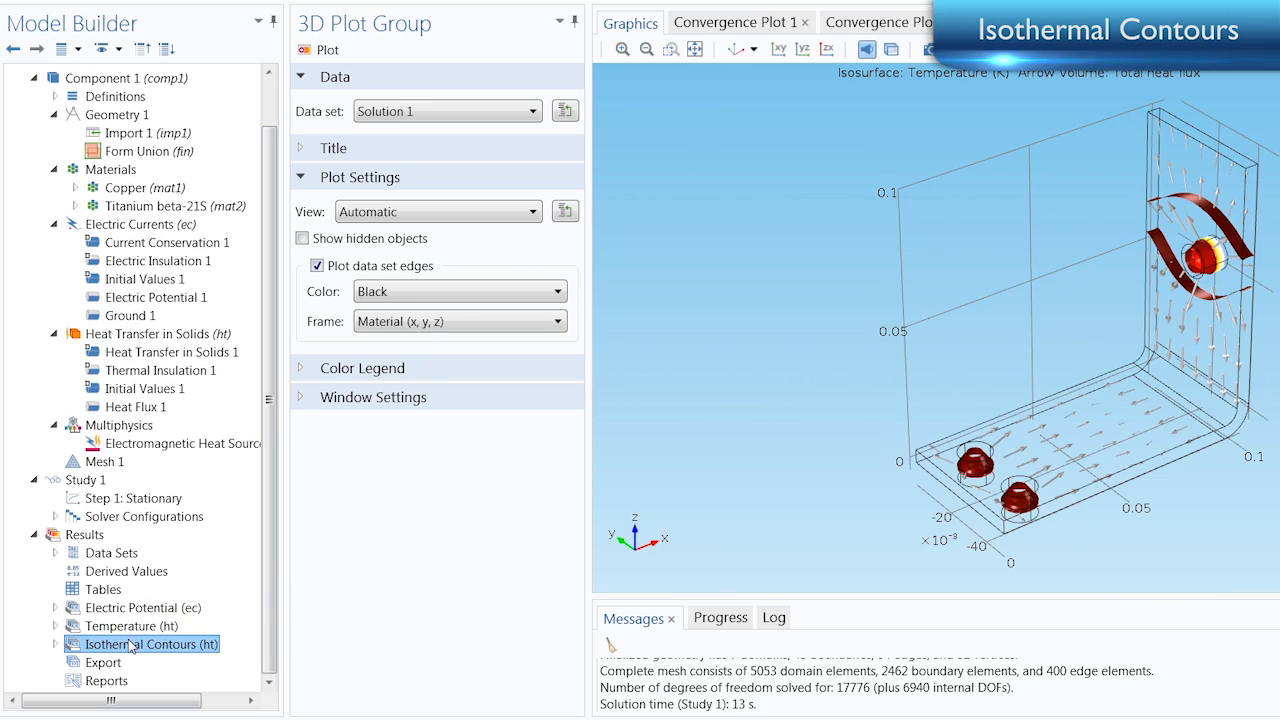
# Delete the Multislice plot from the Electric Potential plot group
pyautogui.click(131, 607)
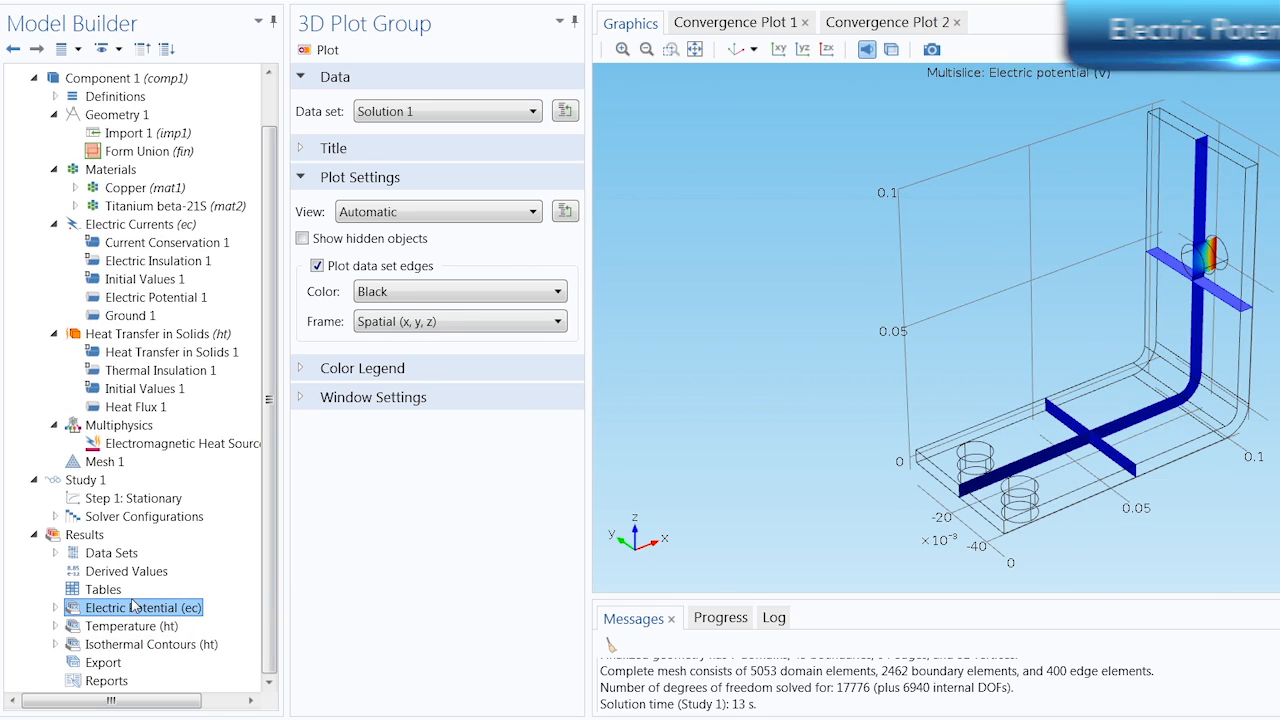
pyautogui.click(57, 607)
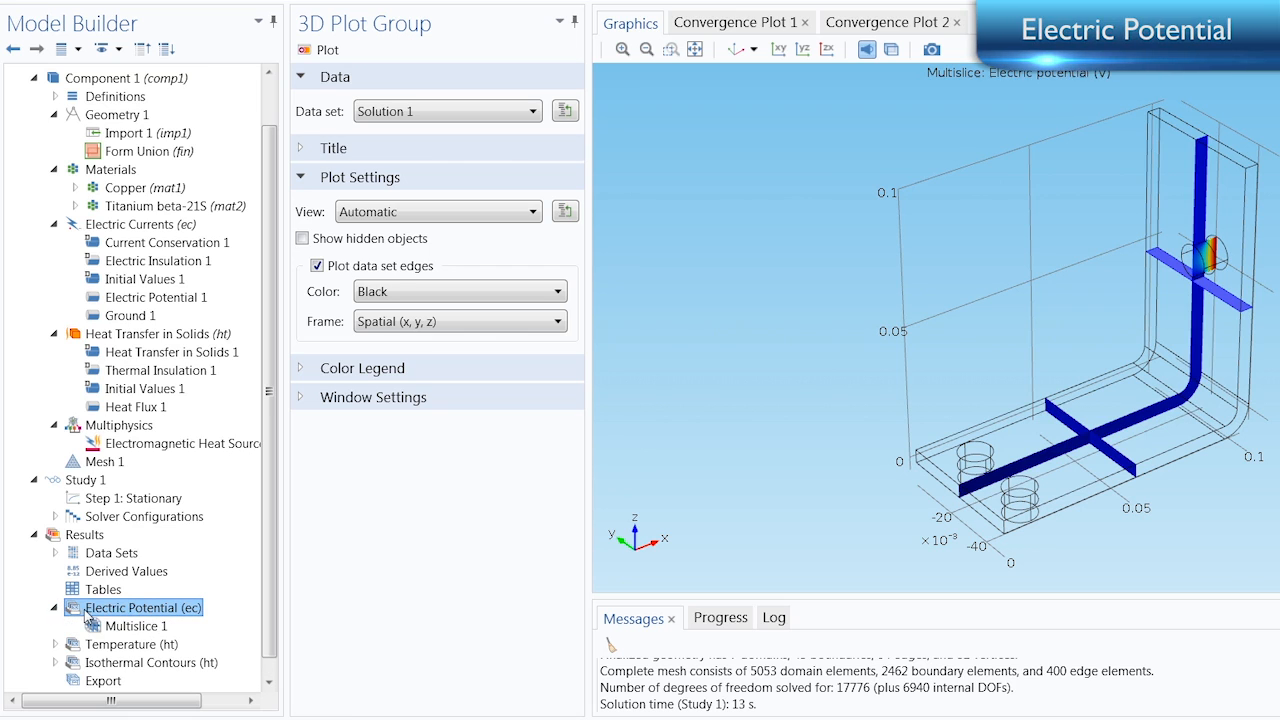
pyautogui.click(124, 627)
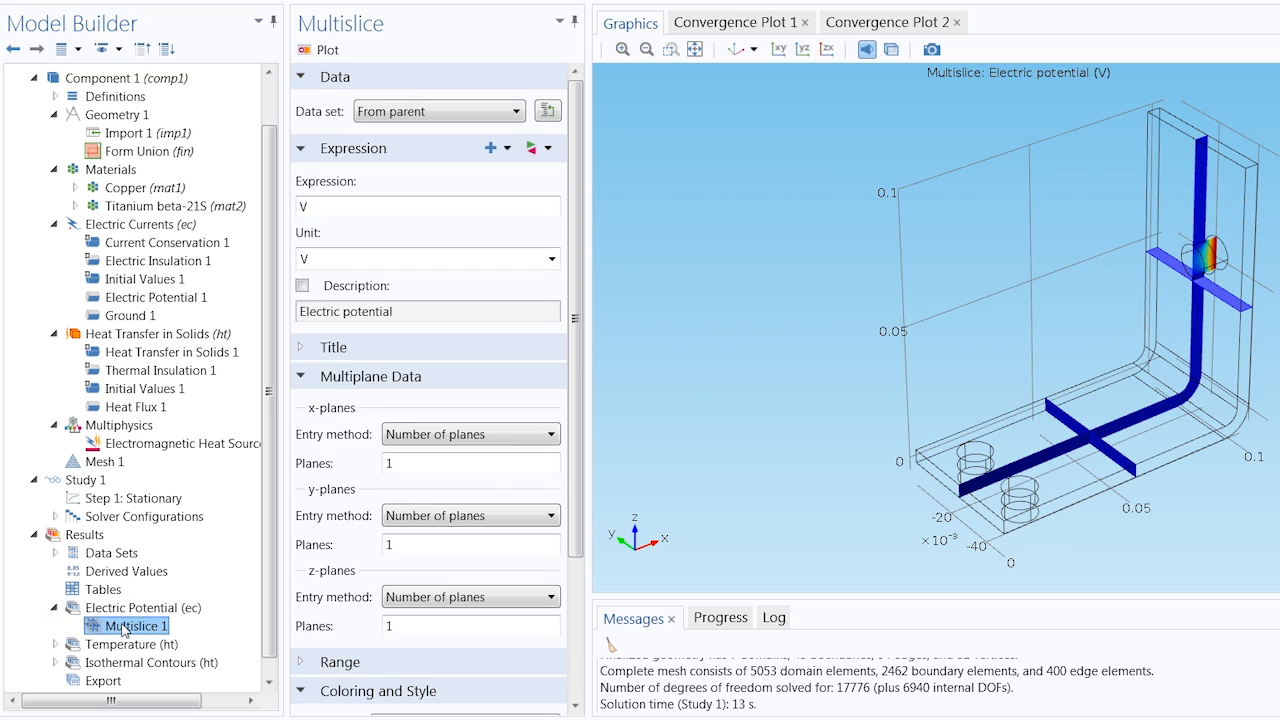
pyautogui.rightClick(124, 627)
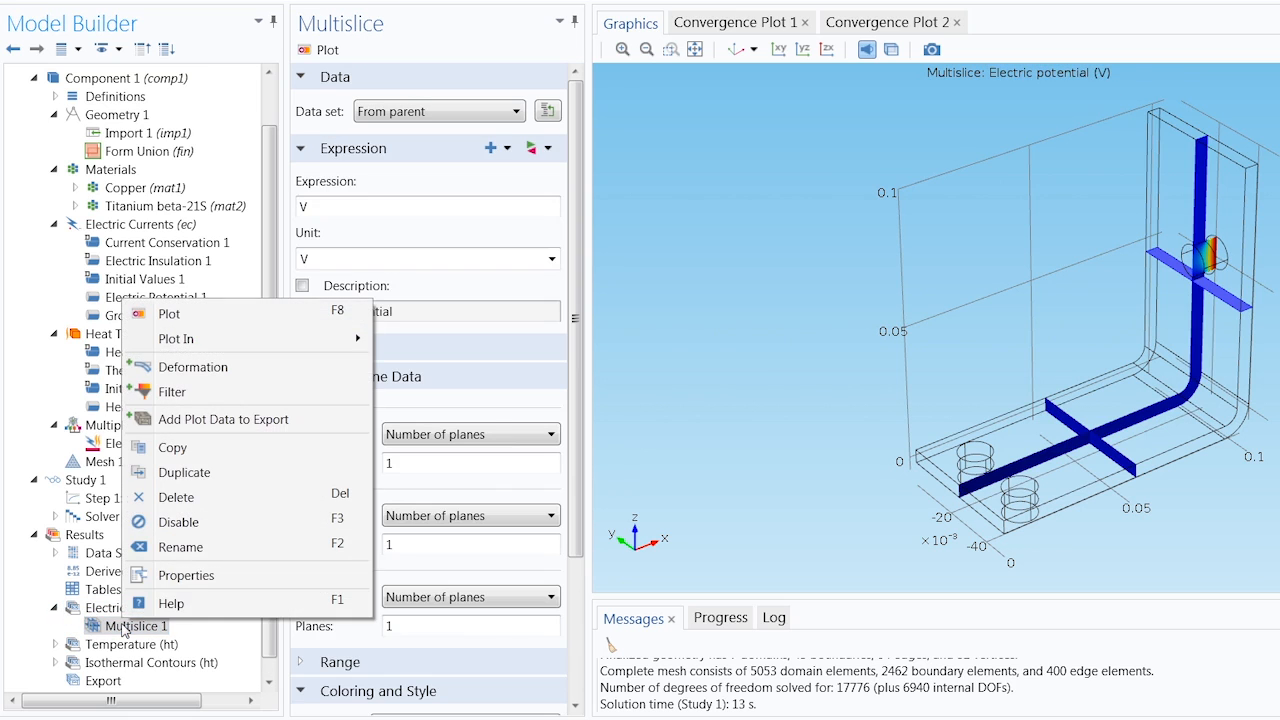
pyautogui.click(180, 497)
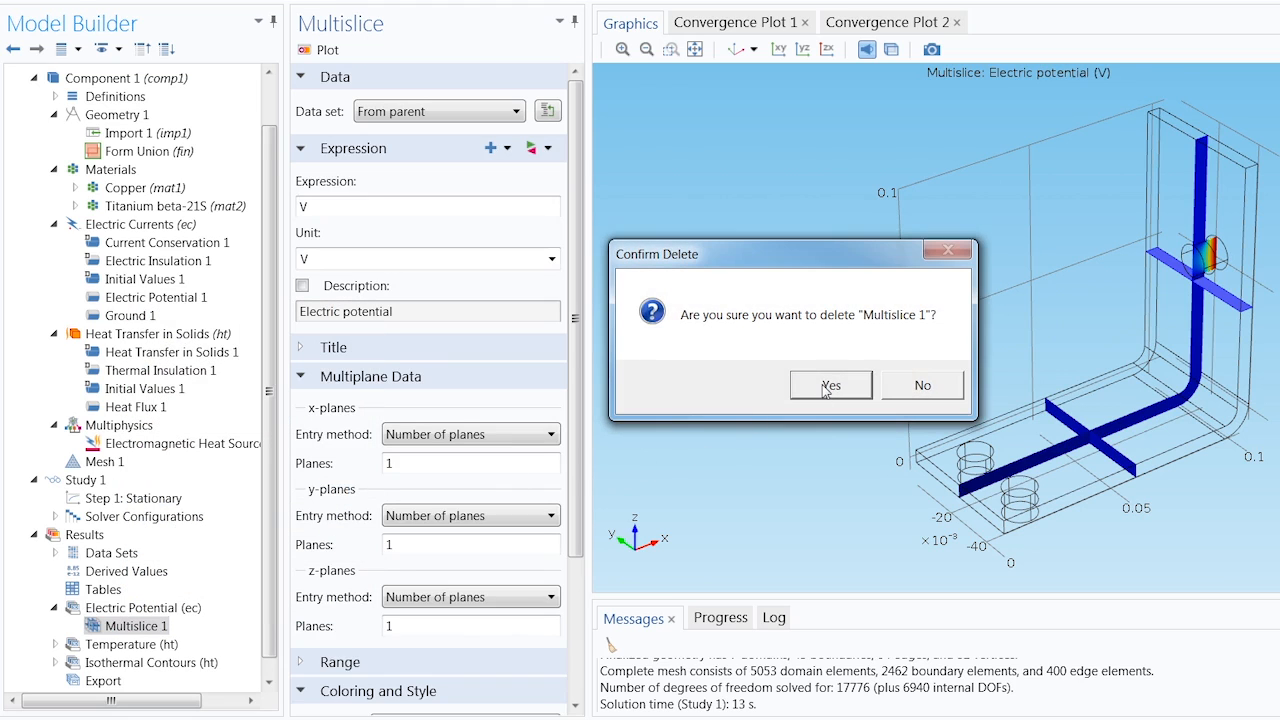
pyautogui.click(825, 388)
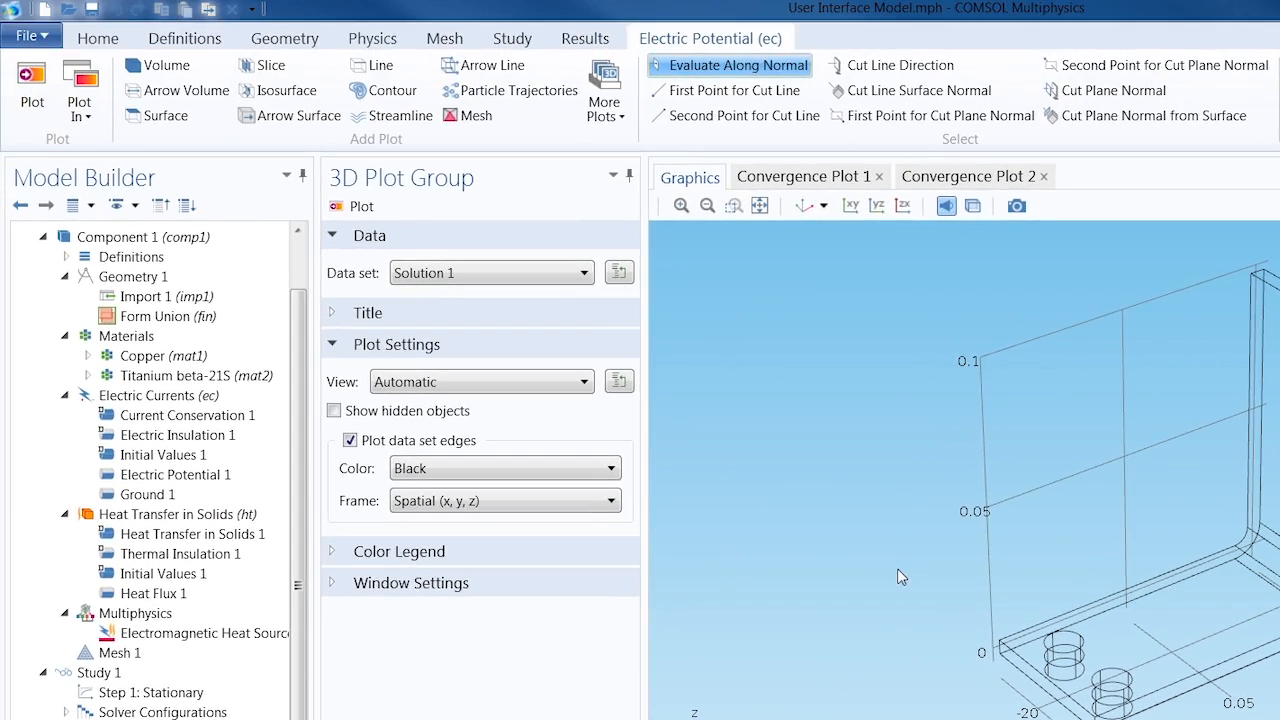
# Add a Surface plot to the Electric Potential group and plot the current density norm (ec.normJ) on it
pyautogui.click(157, 119)
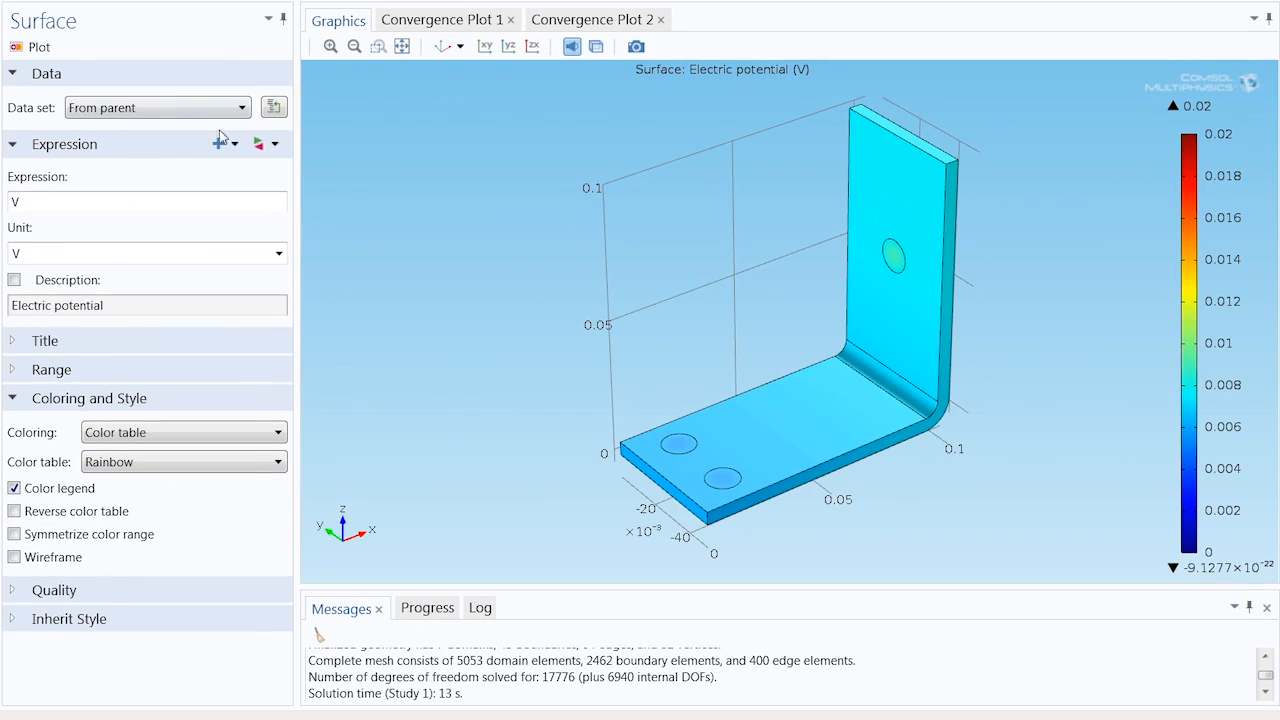
pyautogui.click(267, 146)
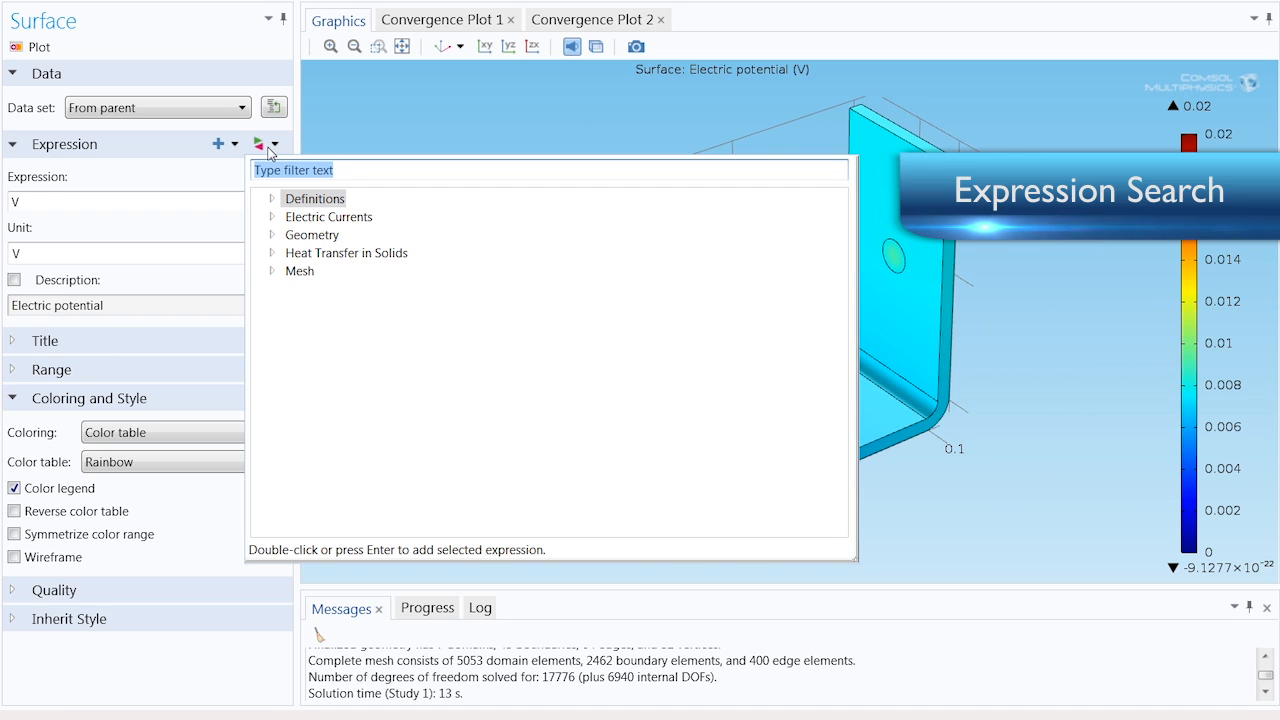
pyautogui.write('cu')
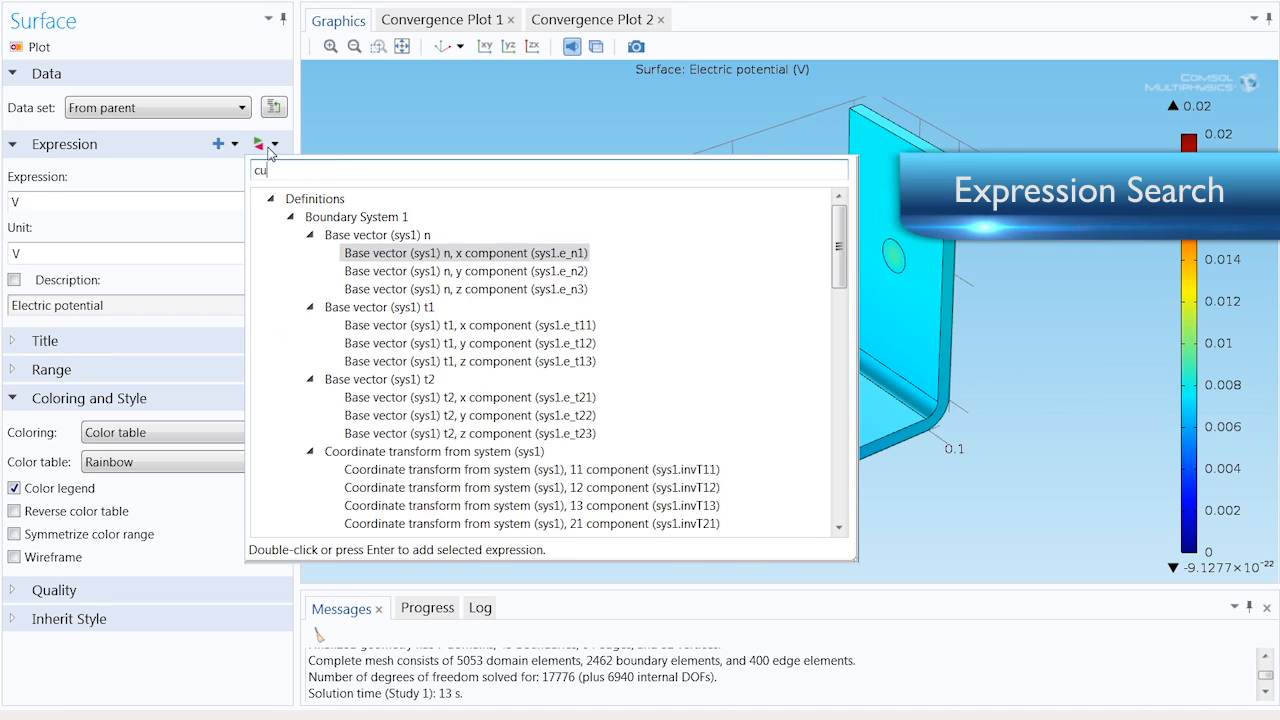
pyautogui.write('rrent')
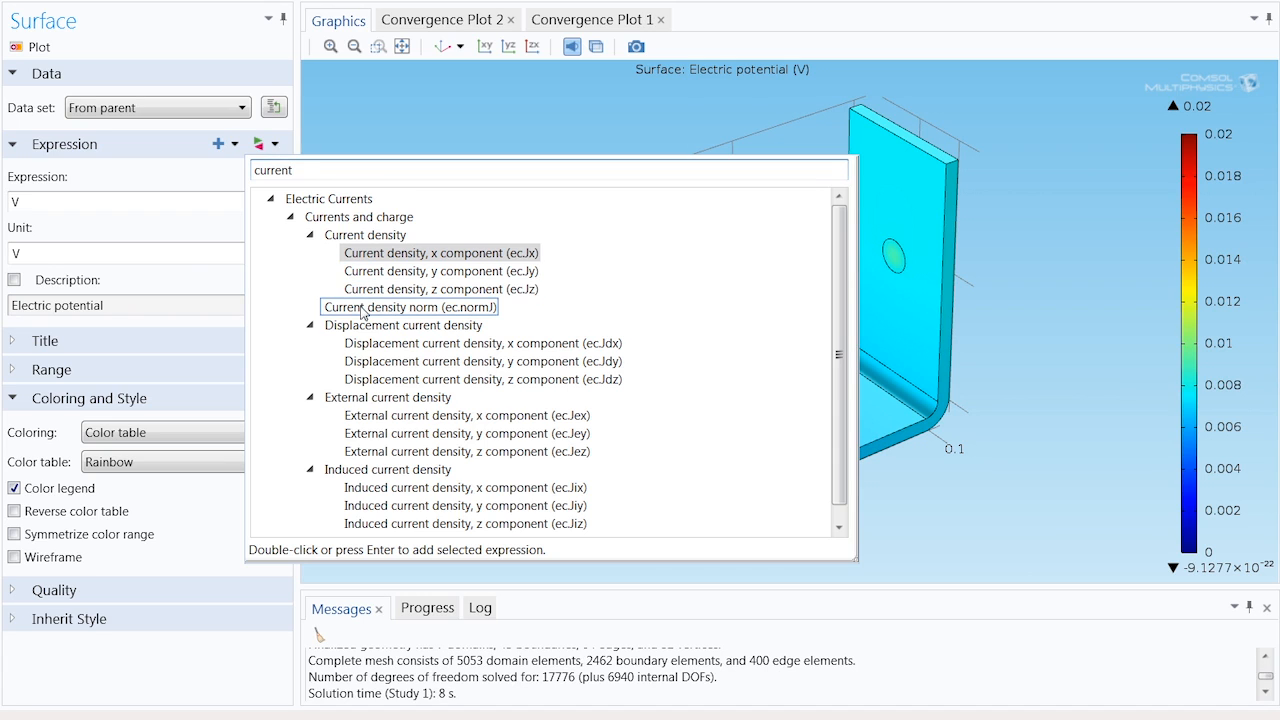
pyautogui.doubleClick(362, 307)
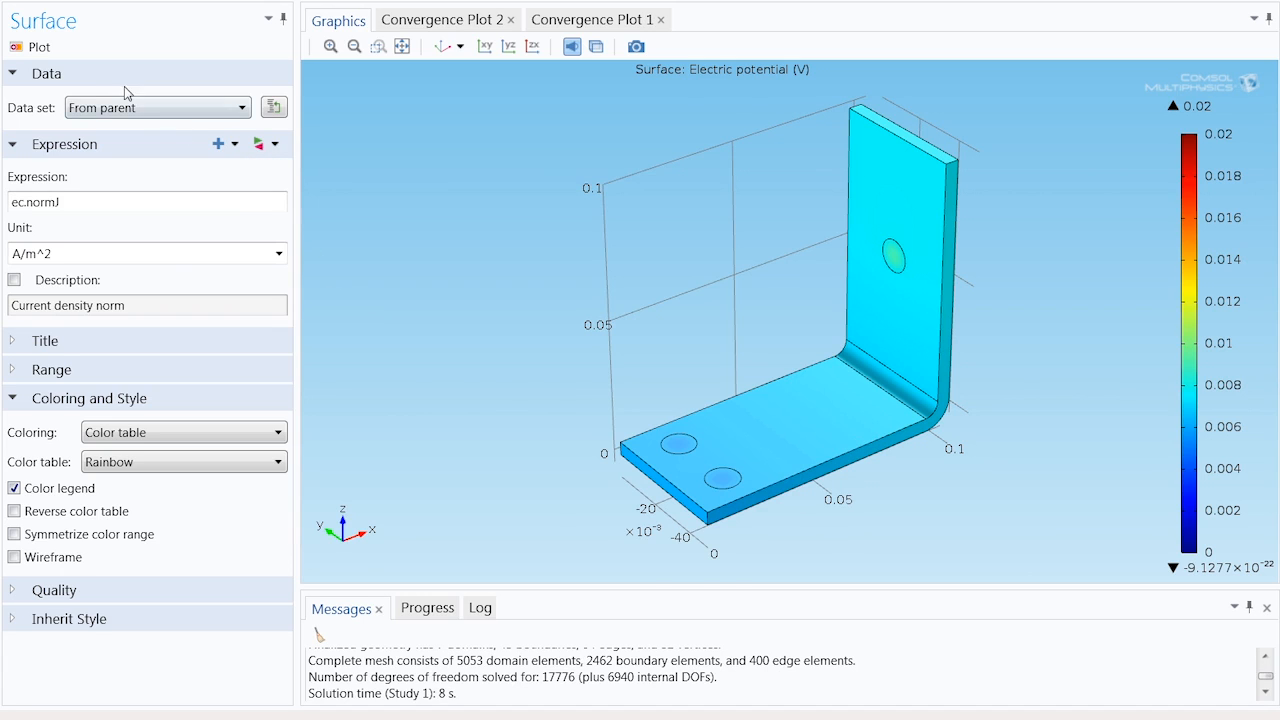
pyautogui.click(40, 48)
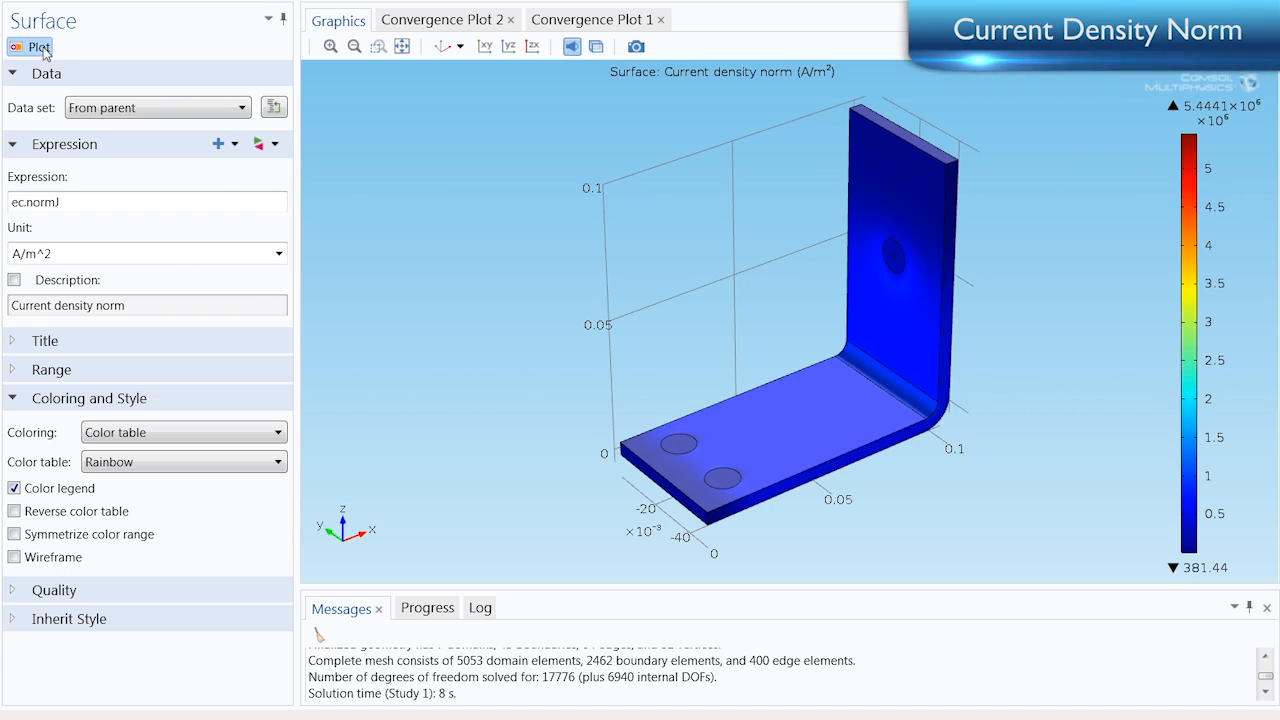
# Enable a manual color range for the surface plot with a maximum of 1000000 and inspect the busbar in 3D
pyautogui.click(13, 372)
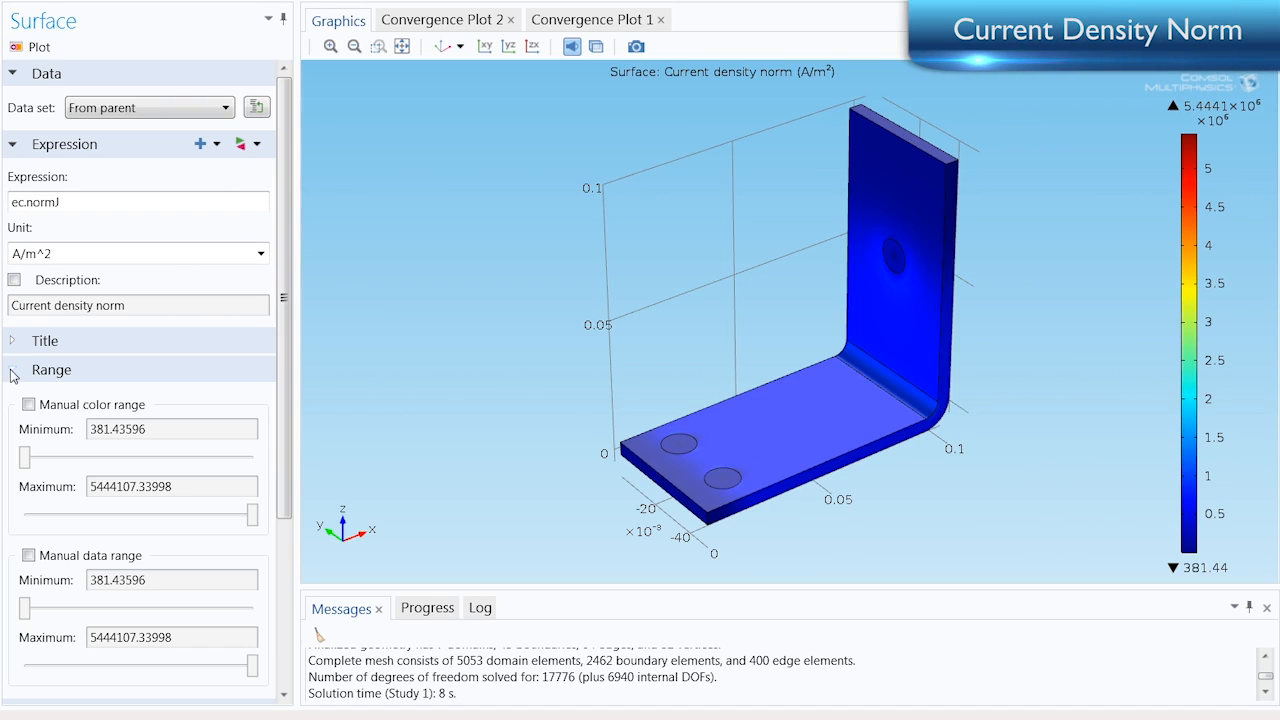
pyautogui.click(29, 406)
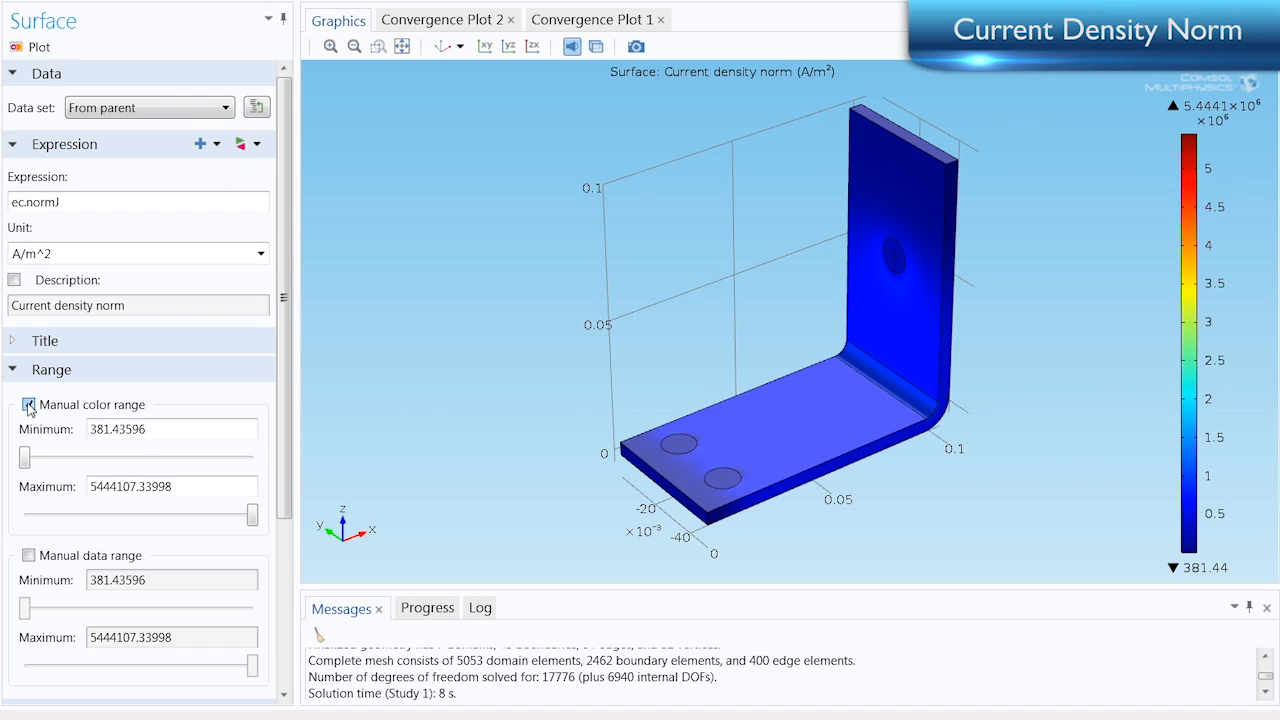
pyautogui.moveTo(252, 516); pyautogui.dragTo(50, 515)
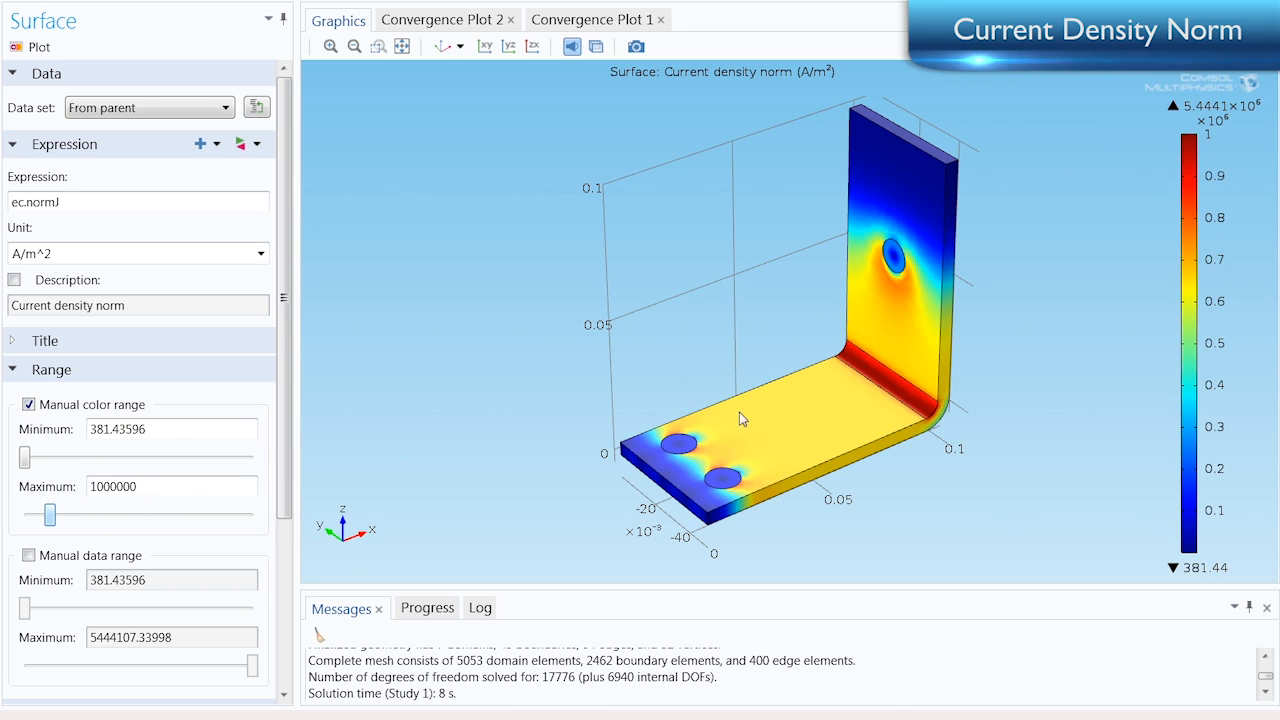
pyautogui.moveTo(826, 390); pyautogui.dragTo(940, 440)
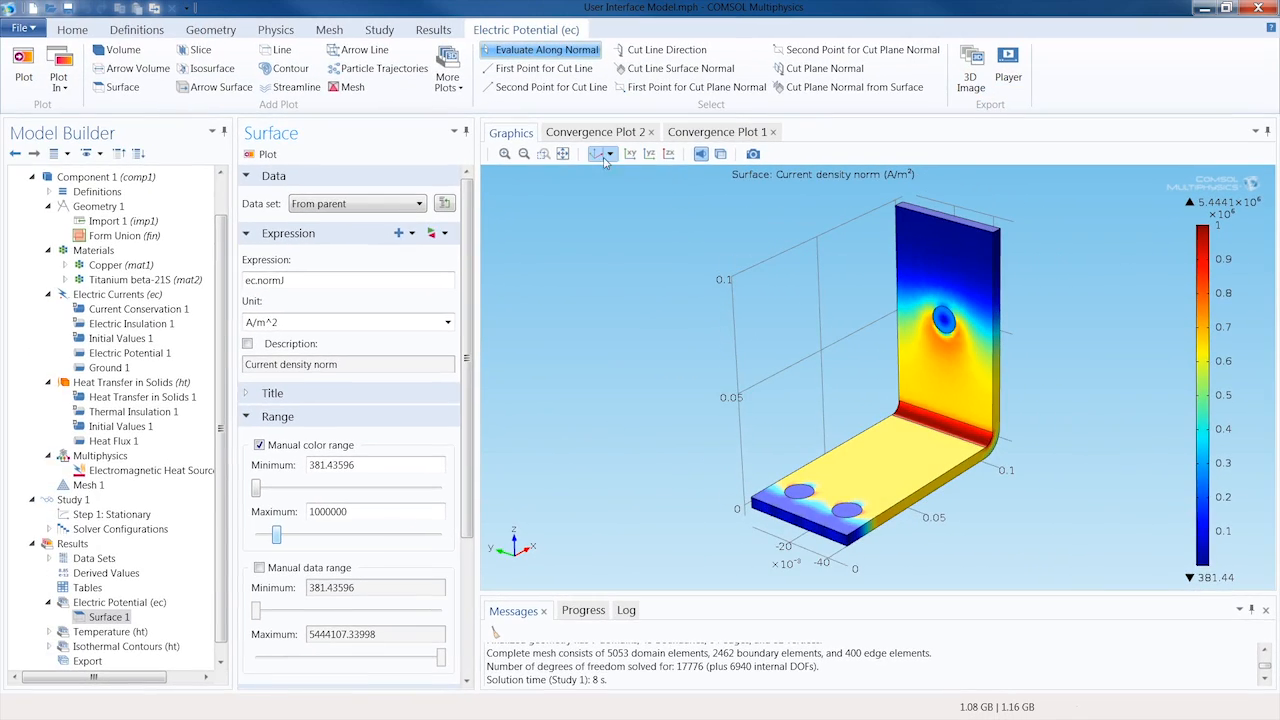
pyautogui.click(597, 154)
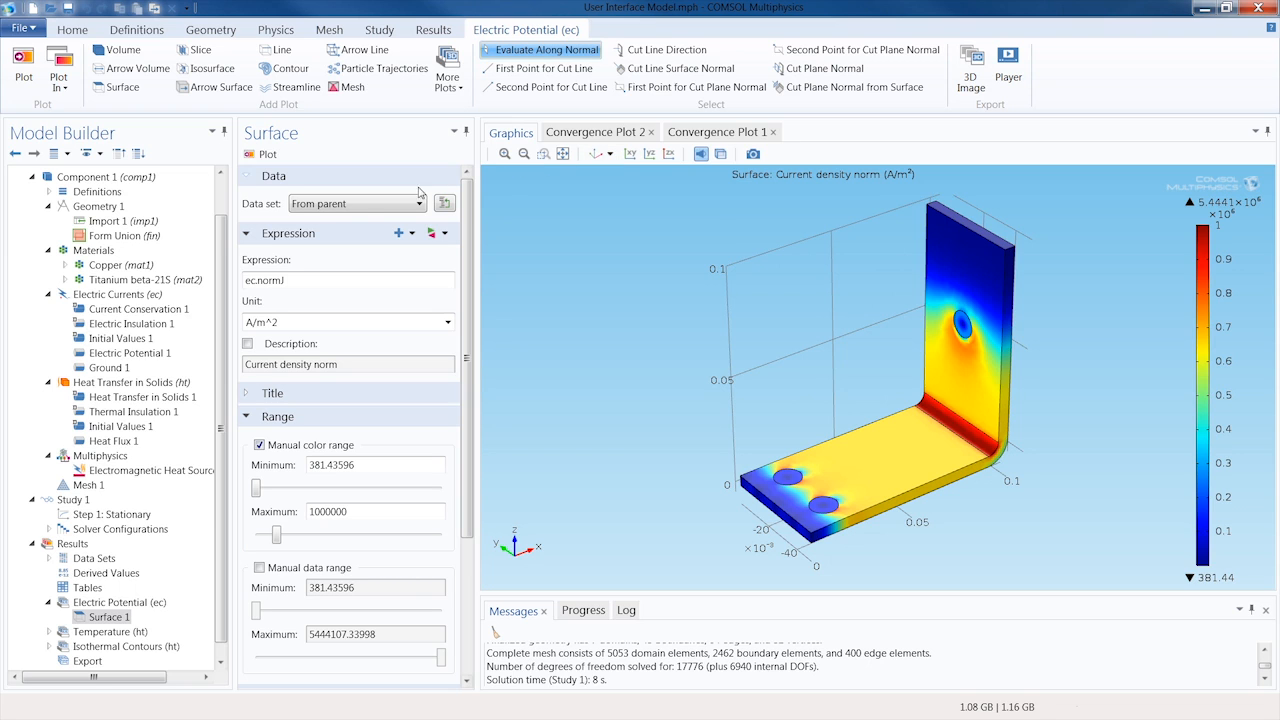
pyautogui.click(110, 293)
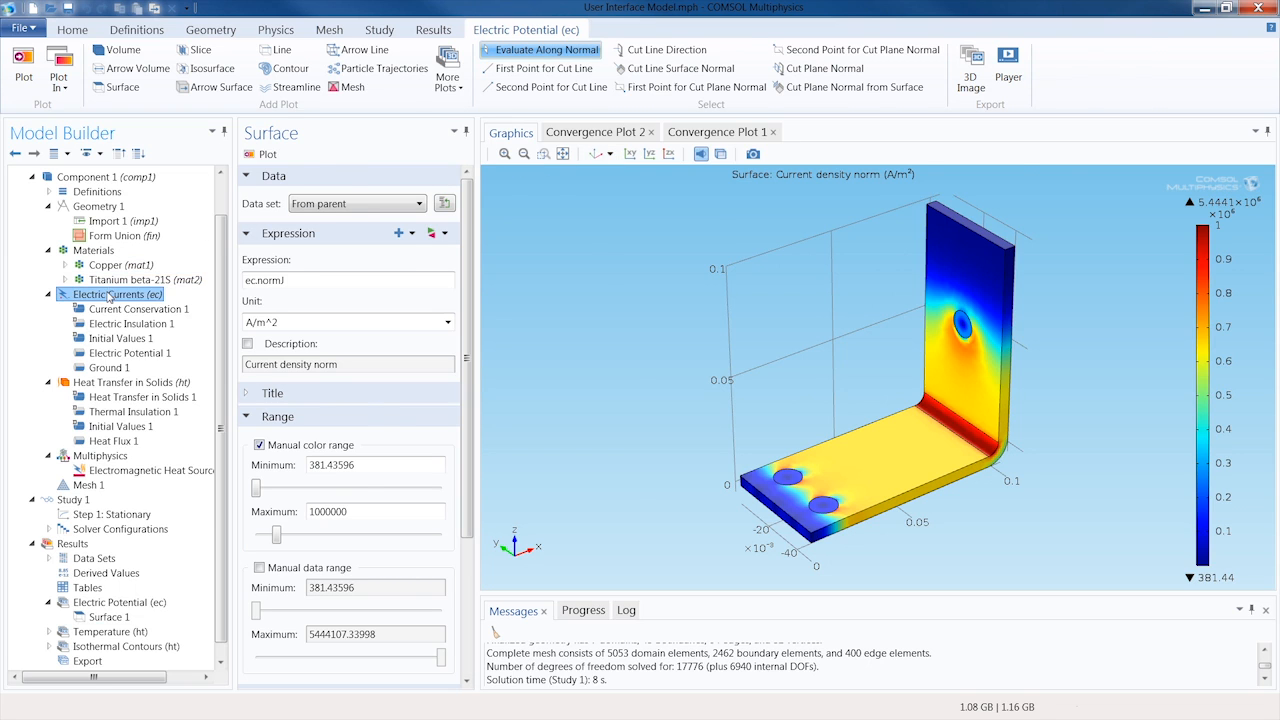
pyautogui.rightClick(110, 296)
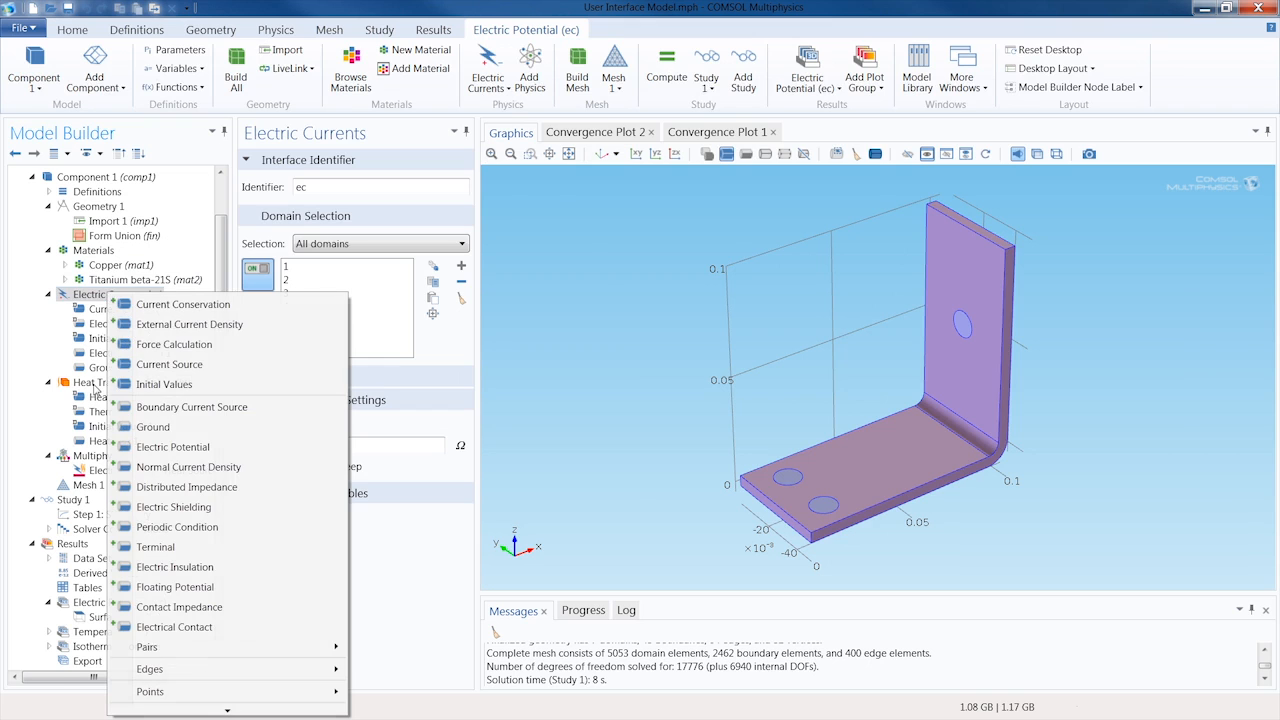
pyautogui.click(93, 386)
pyautogui.rightClick(95, 387)
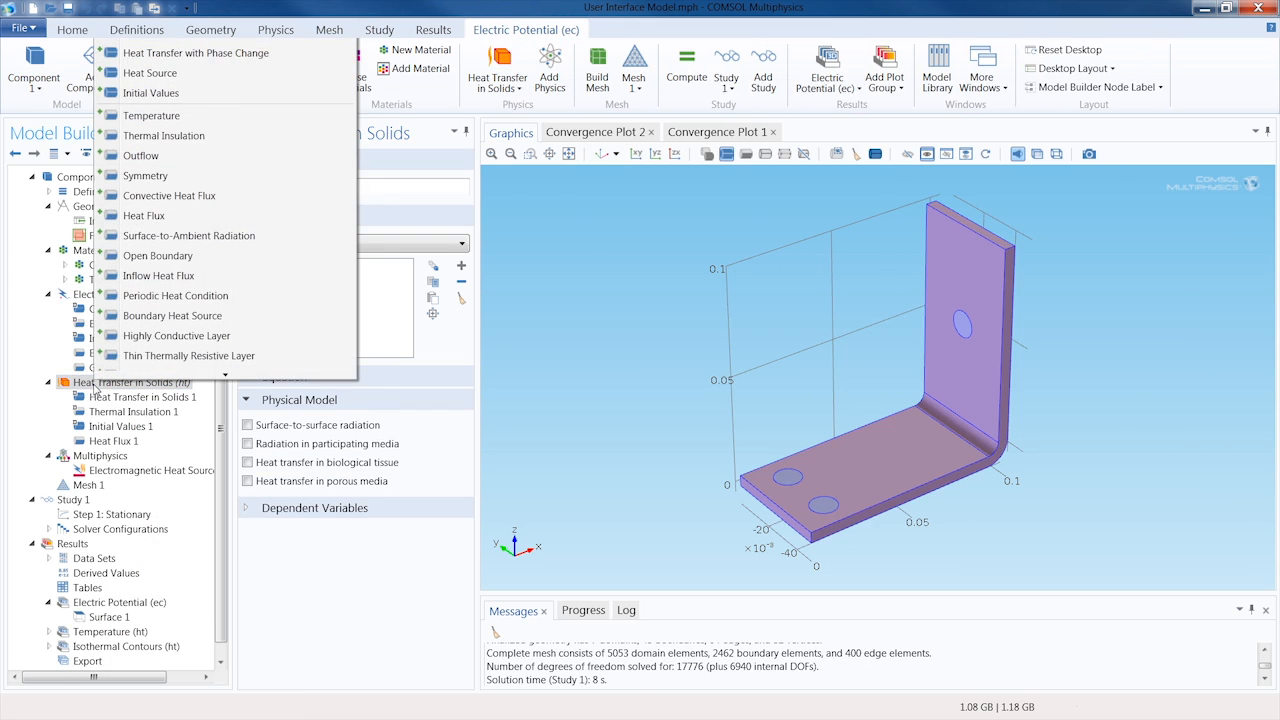
pyautogui.moveTo(131, 375)
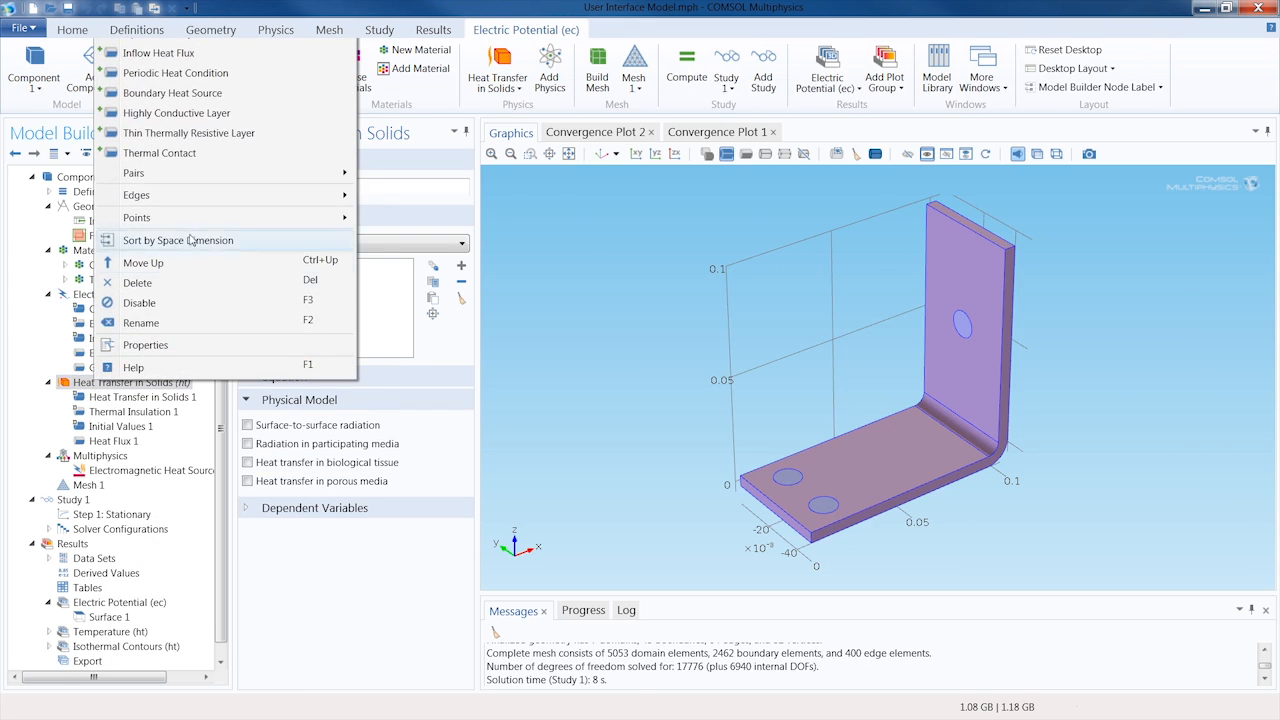
pyautogui.moveTo(228, 175)
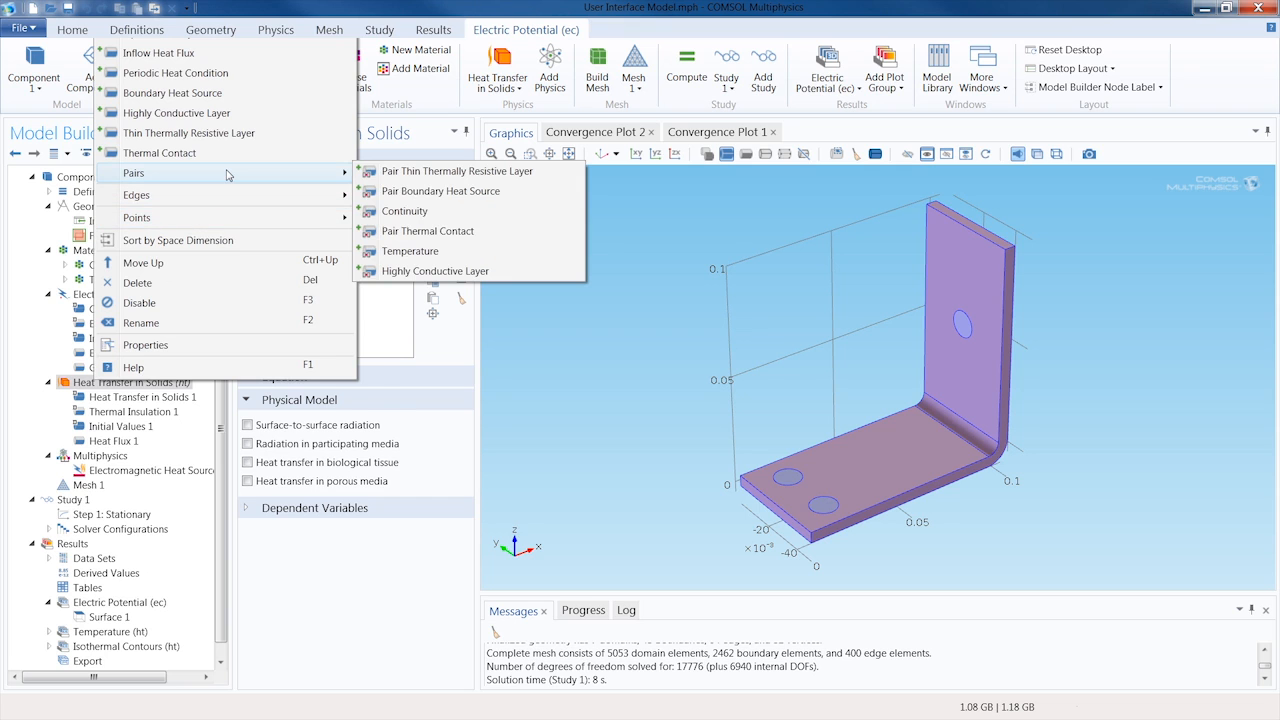